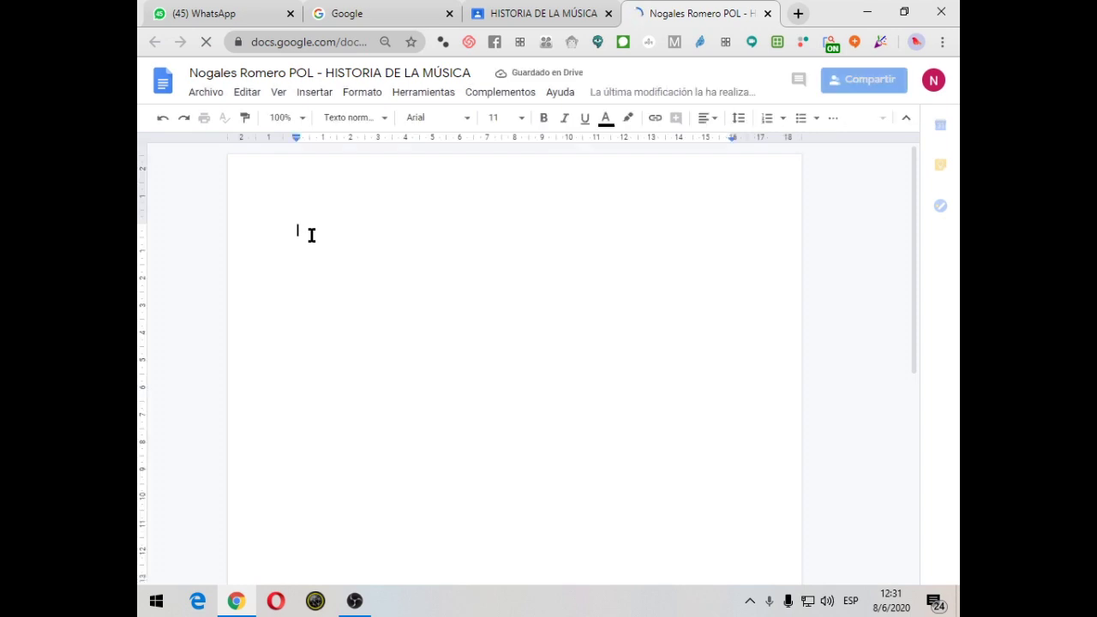
Type two lines of filler text, replacing the misspelled words with 'dahdashdakhdsahdhsandahlhdahdha'
text(entdendi)
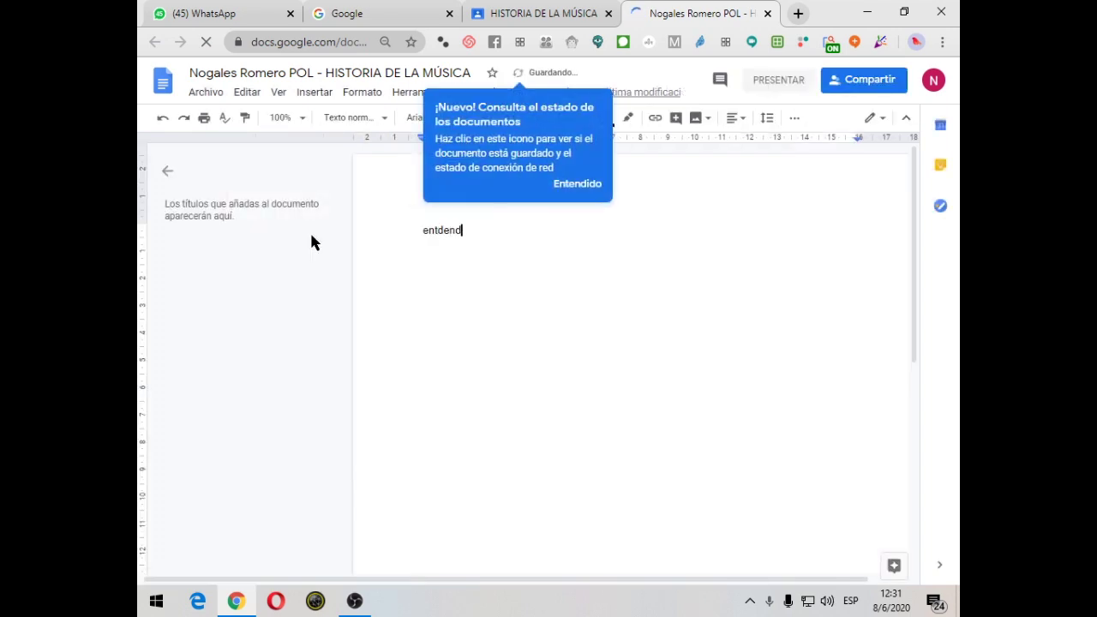
click(598, 185)
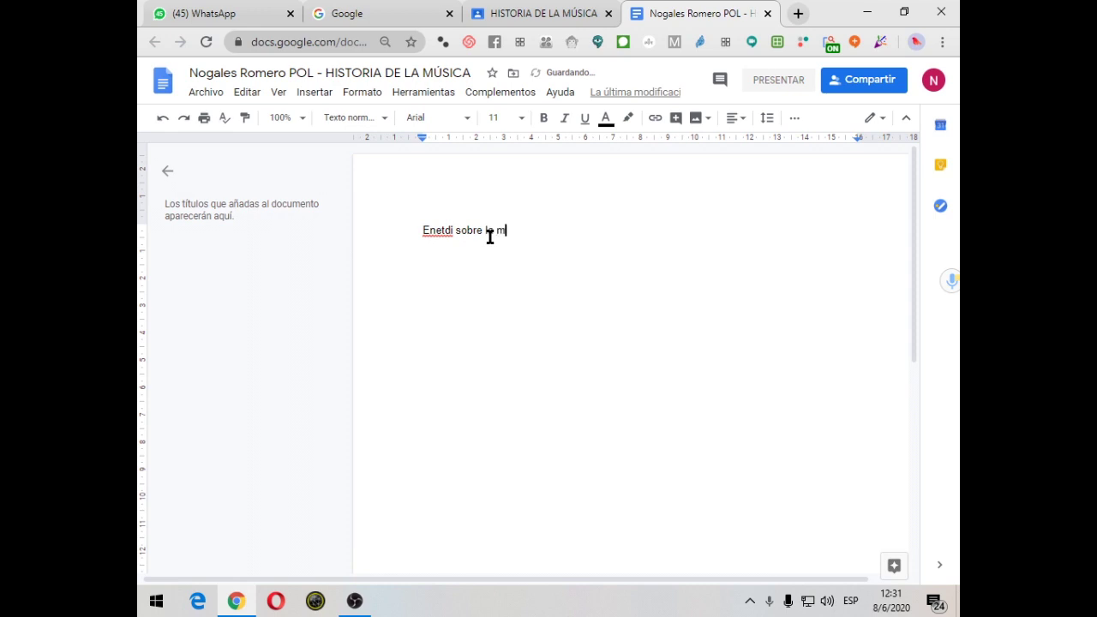
text(hkdhashdjsahdhkahkldakhldhad)
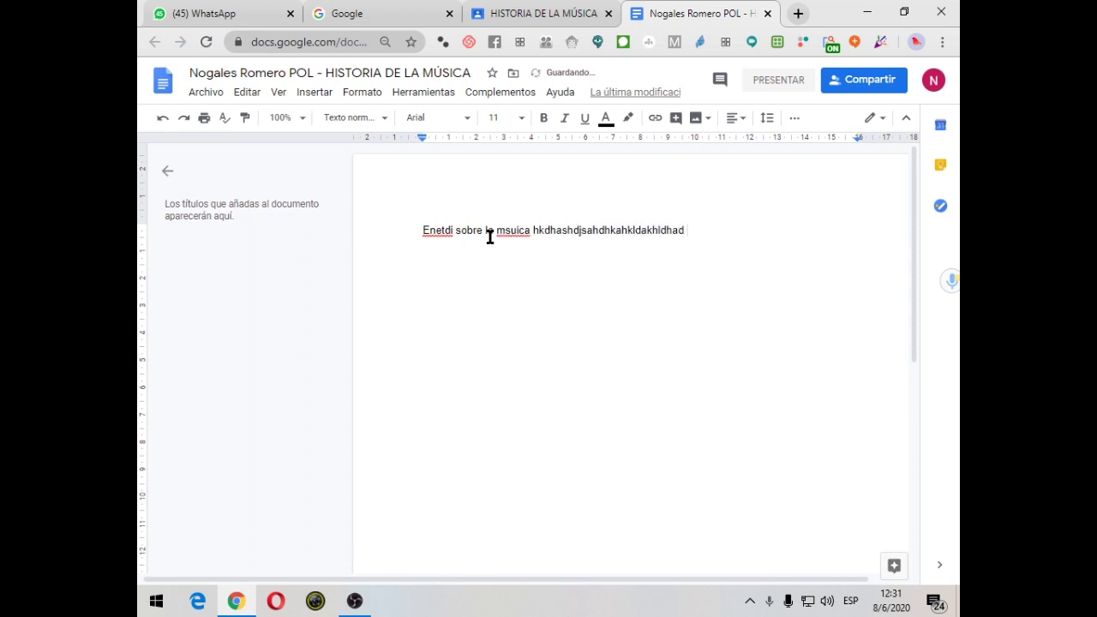
right_click(440, 227)
click(376, 279)
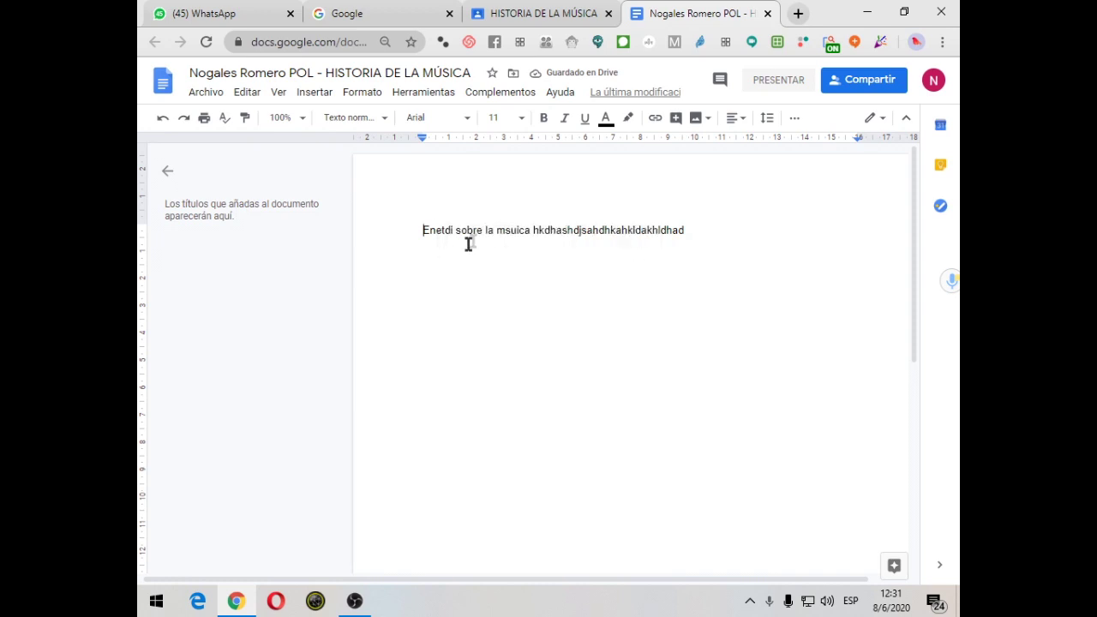
right_click(528, 229)
click(798, 246)
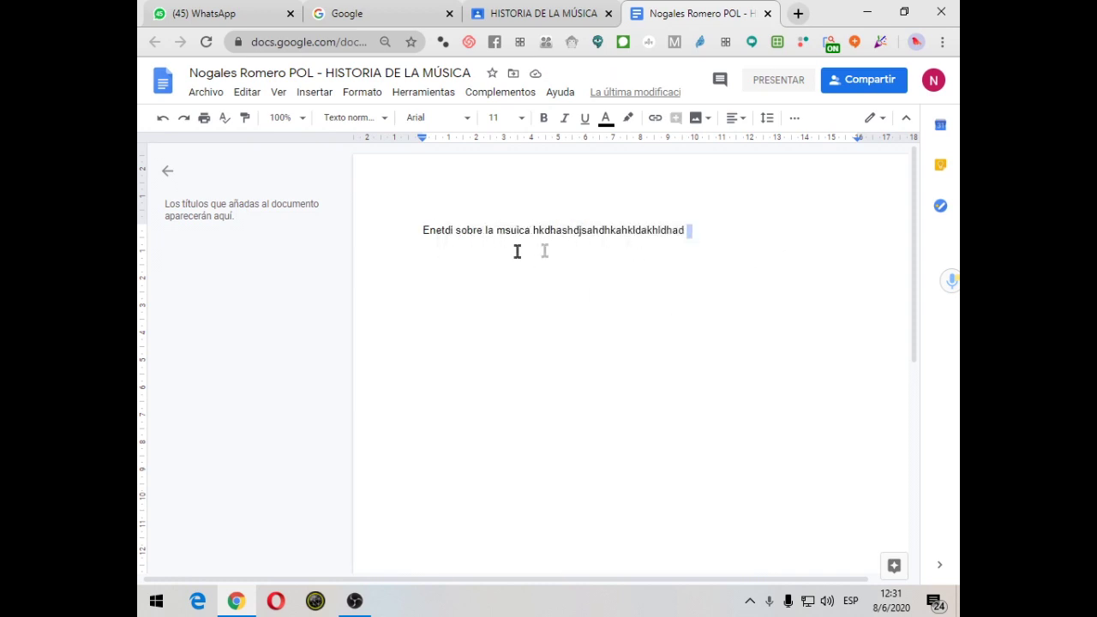
key(BackSpace)
key(BackSpace)
key(BackSpace)
key(BackSpace)
key(BackSpace)
key(BackSpace)
key(BackSpace)
key(BackSpace)
key(BackSpace)
key(BackSpace)
key(BackSpace)
key(BackSpace)
key(BackSpace)
key(BackSpace)
key(BackSpace)
key(BackSpace)
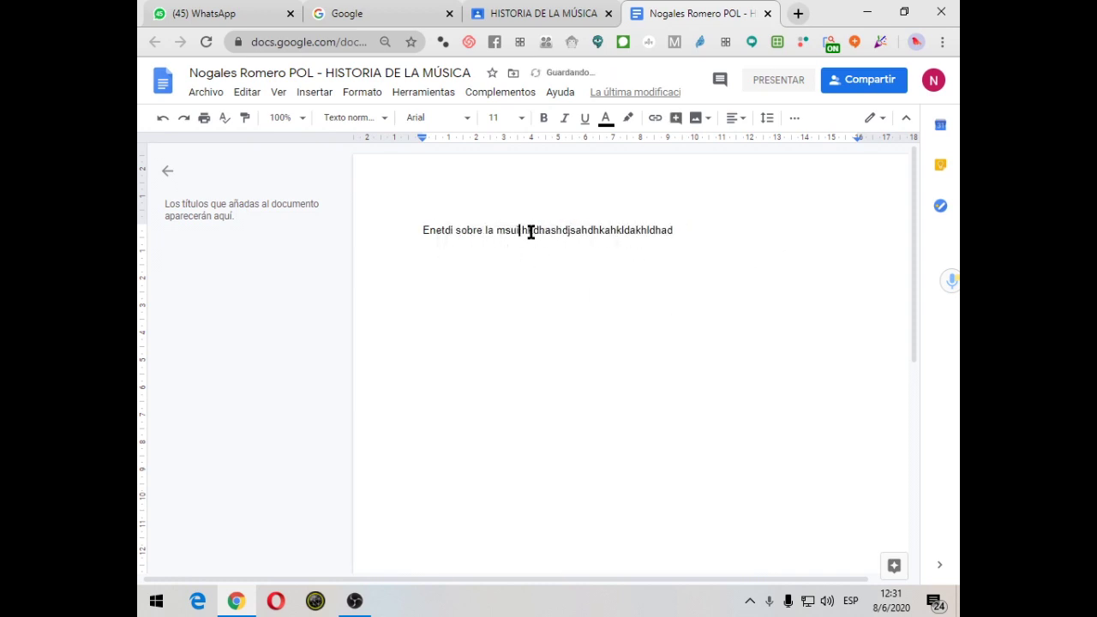
key(BackSpace)
key(BackSpace)
key(BackSpace)
key(BackSpace)
key(BackSpace)
key(BackSpace)
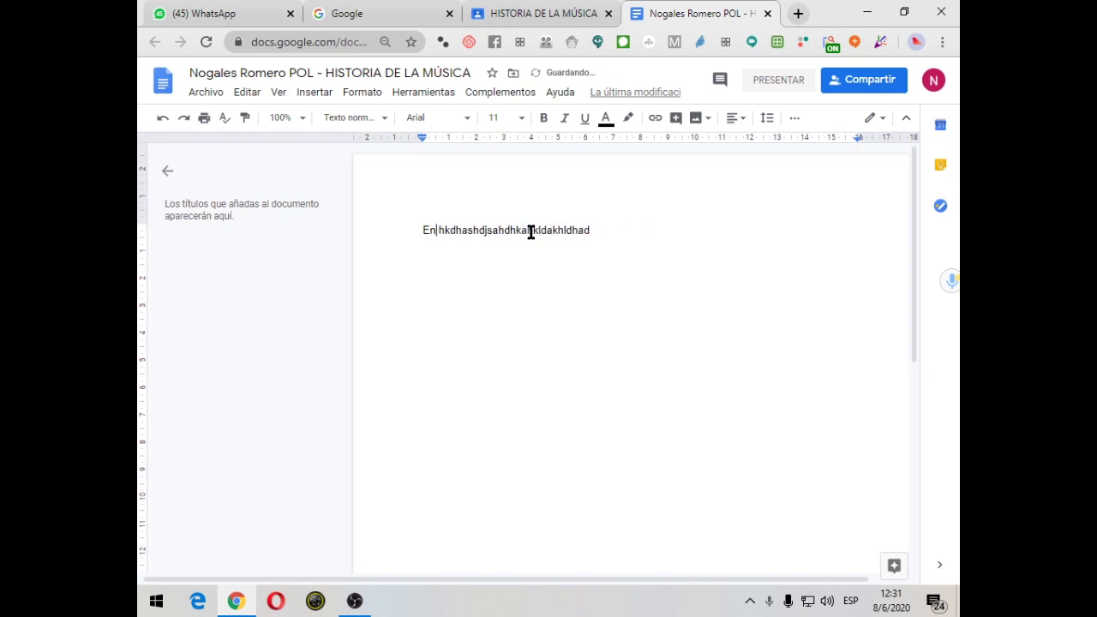
text(dahdashdakhdsahdhsandahlhdahdha)
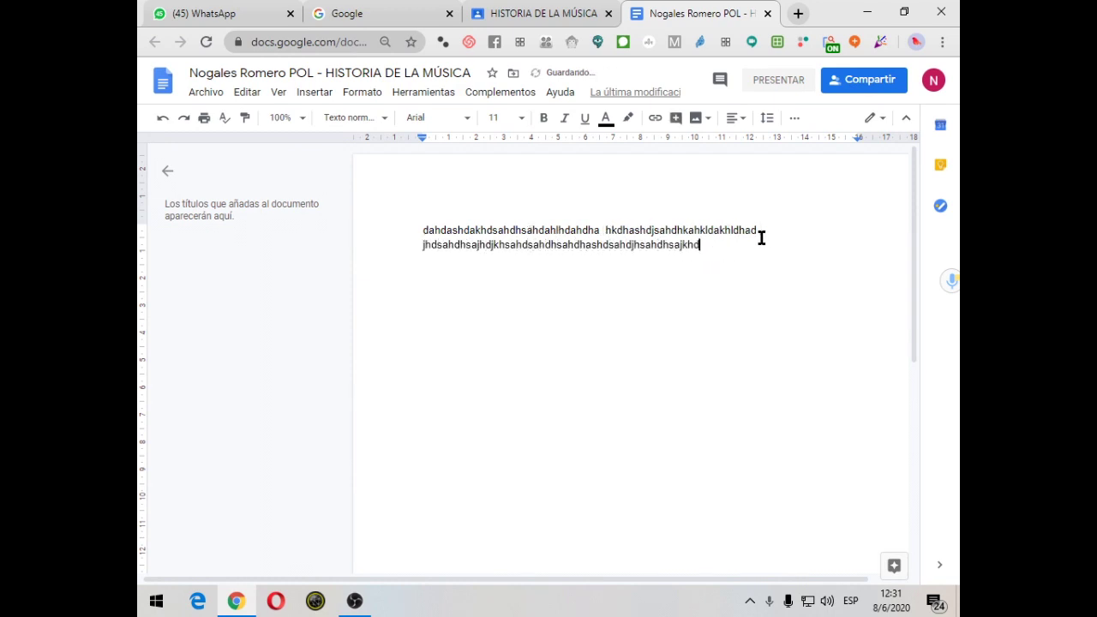
Open and close the document's sharing settings, then return to the Classroom assignment
click(896, 89)
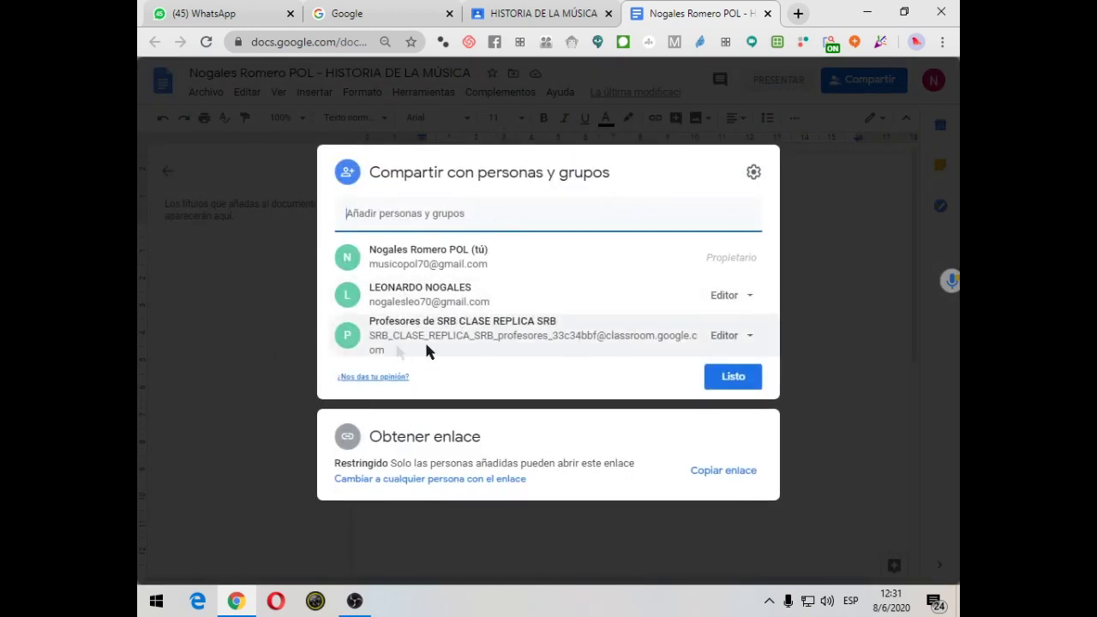
click(739, 378)
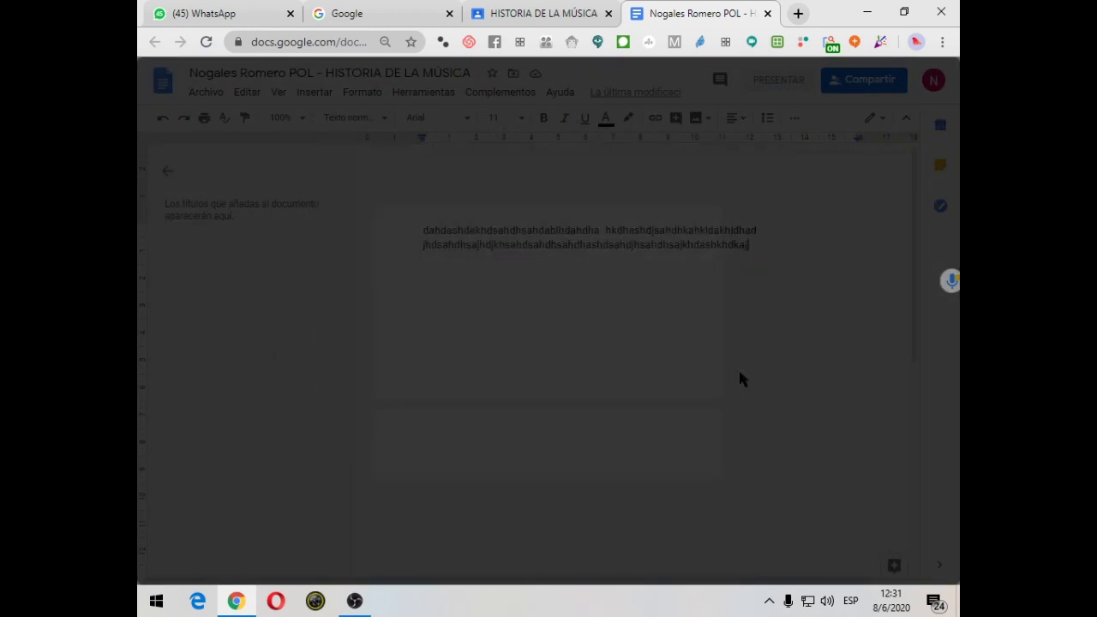
click(569, 11)
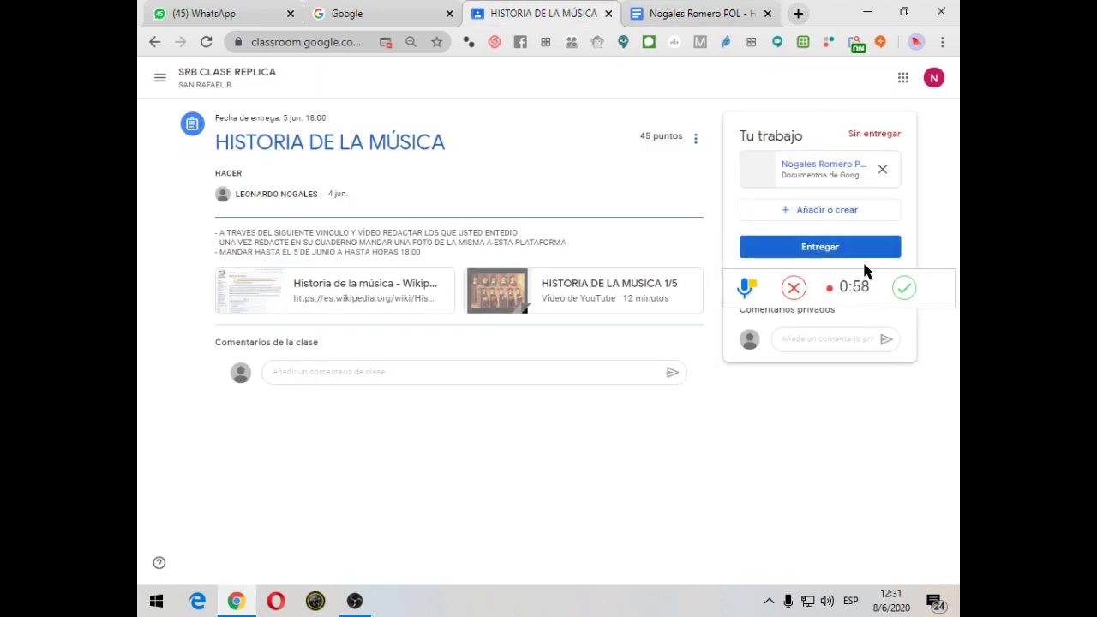
Hand in the HISTORIA DE LA MÚSICA assignment and confirm the submission
click(795, 292)
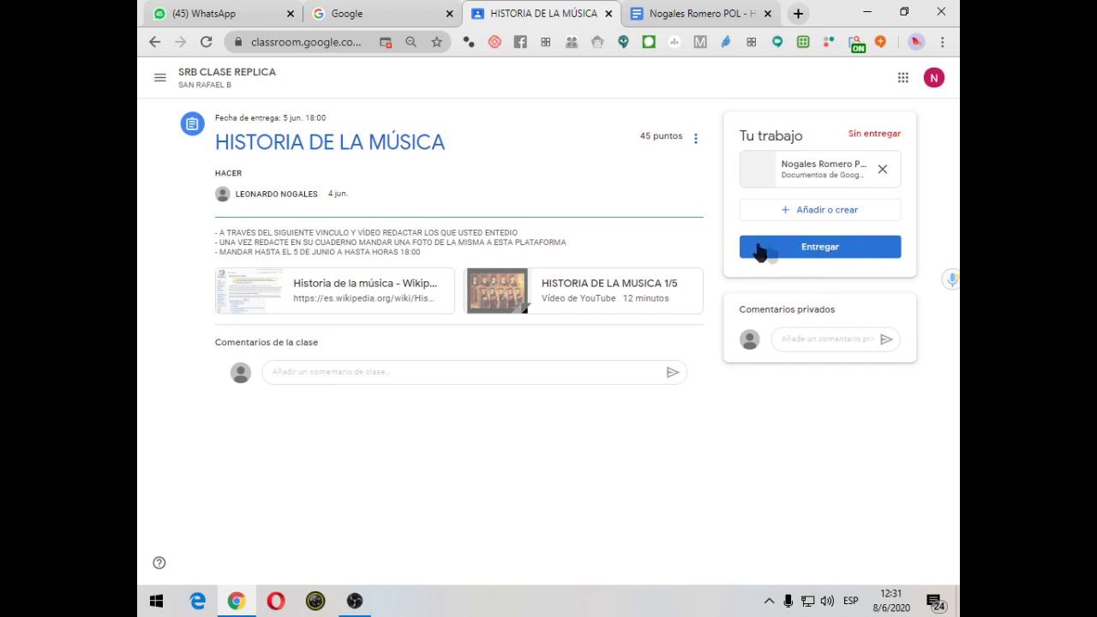
click(802, 251)
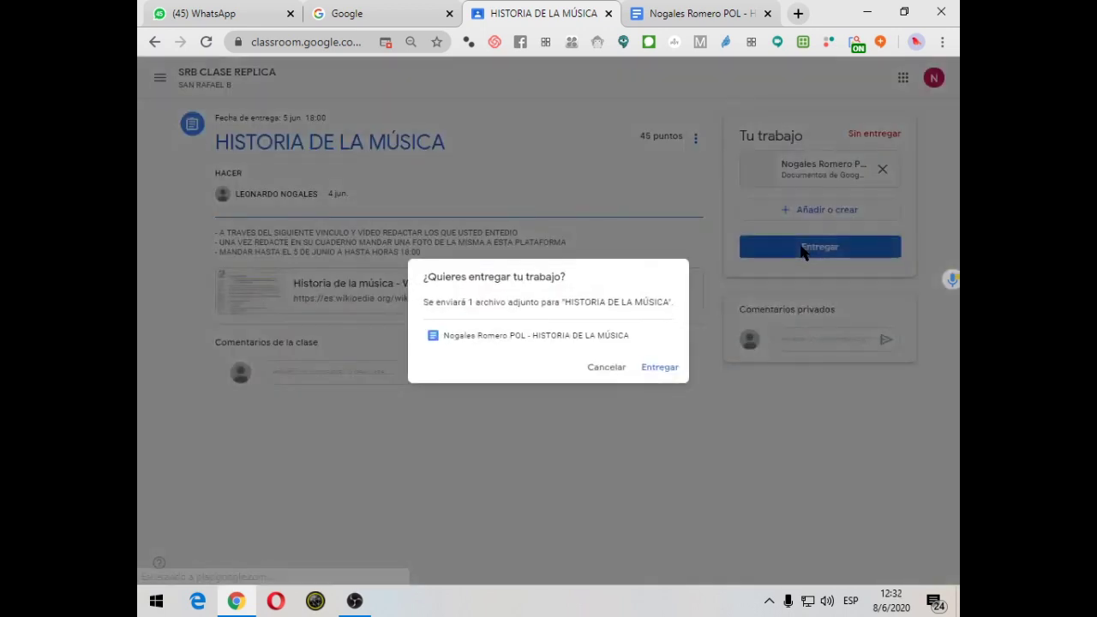
click(658, 369)
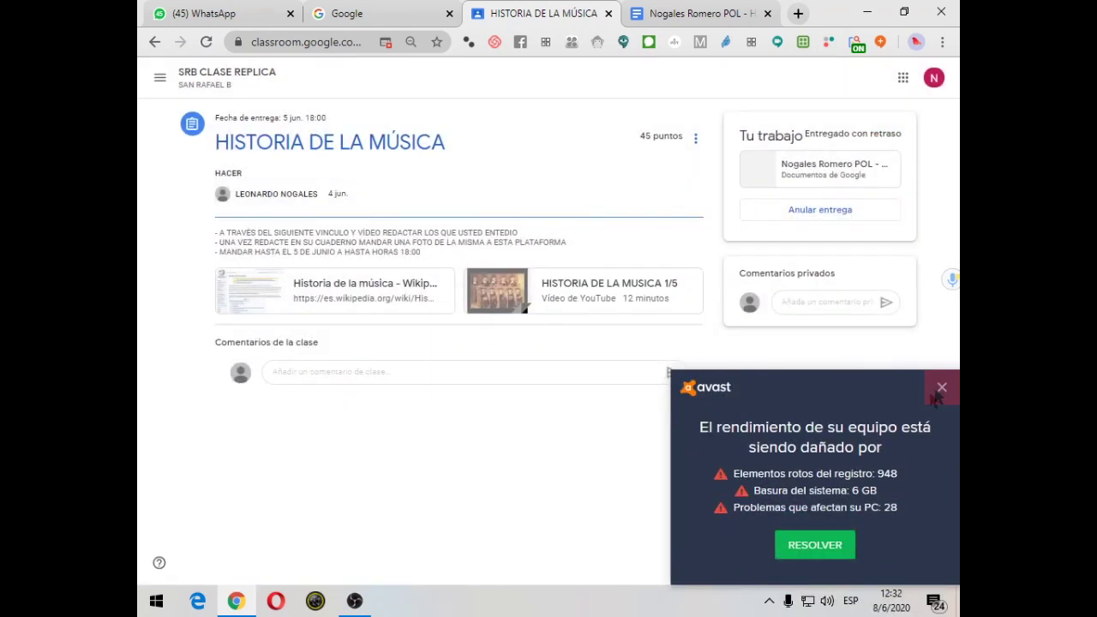
click(942, 388)
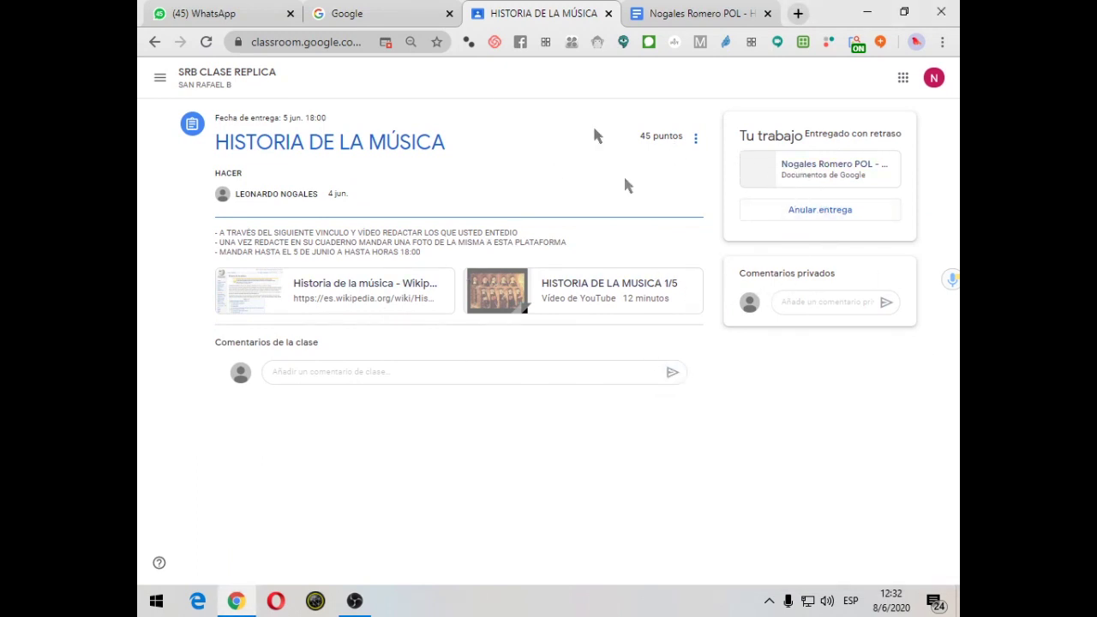
Undo the submission, confirm it, and reopen the attached document
click(797, 210)
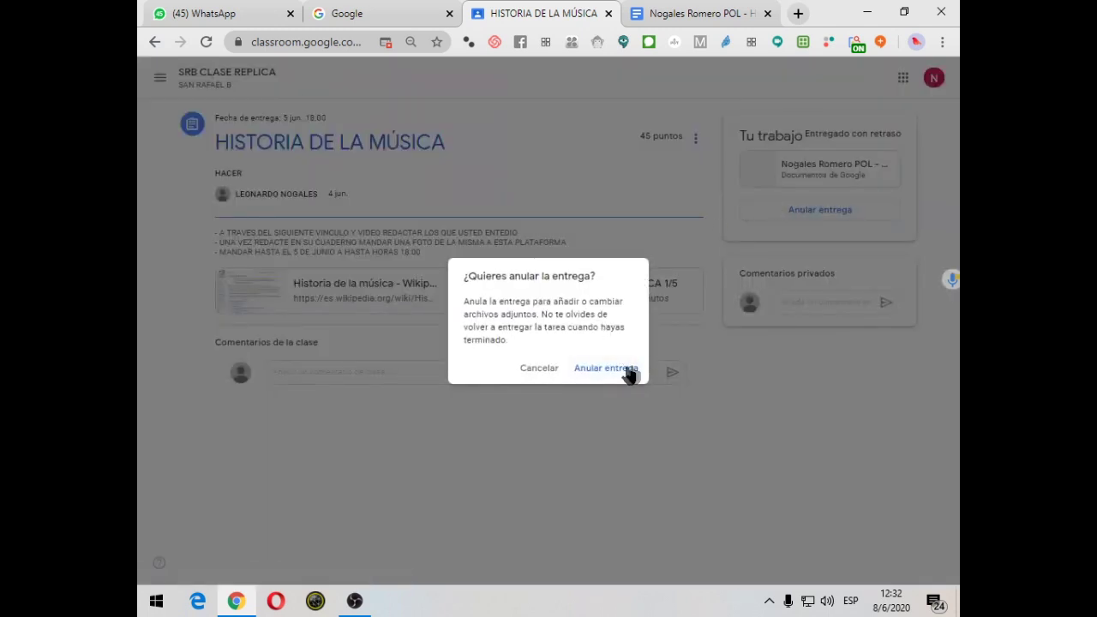
click(597, 372)
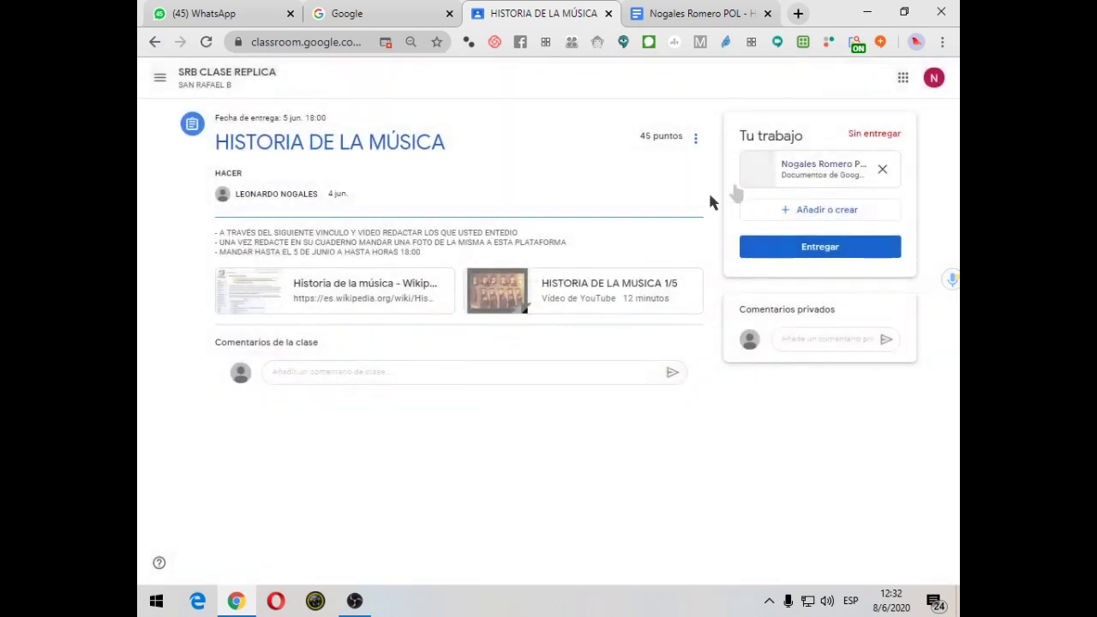
click(814, 172)
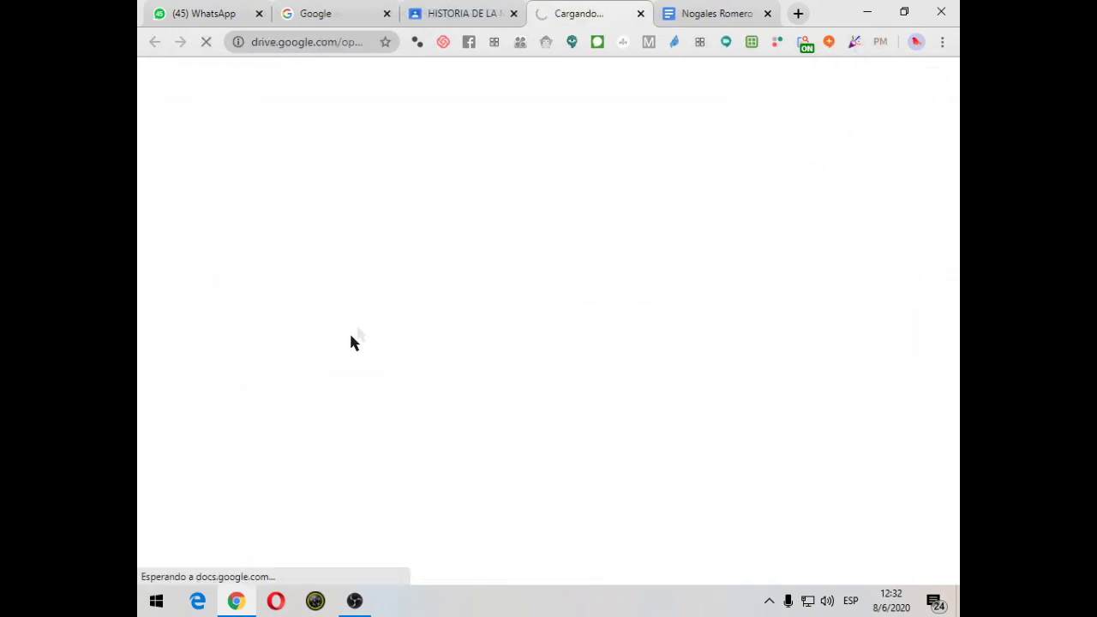
Close the duplicate tab, add filler lines, check sharing settings, and return to Classroom
click(768, 18)
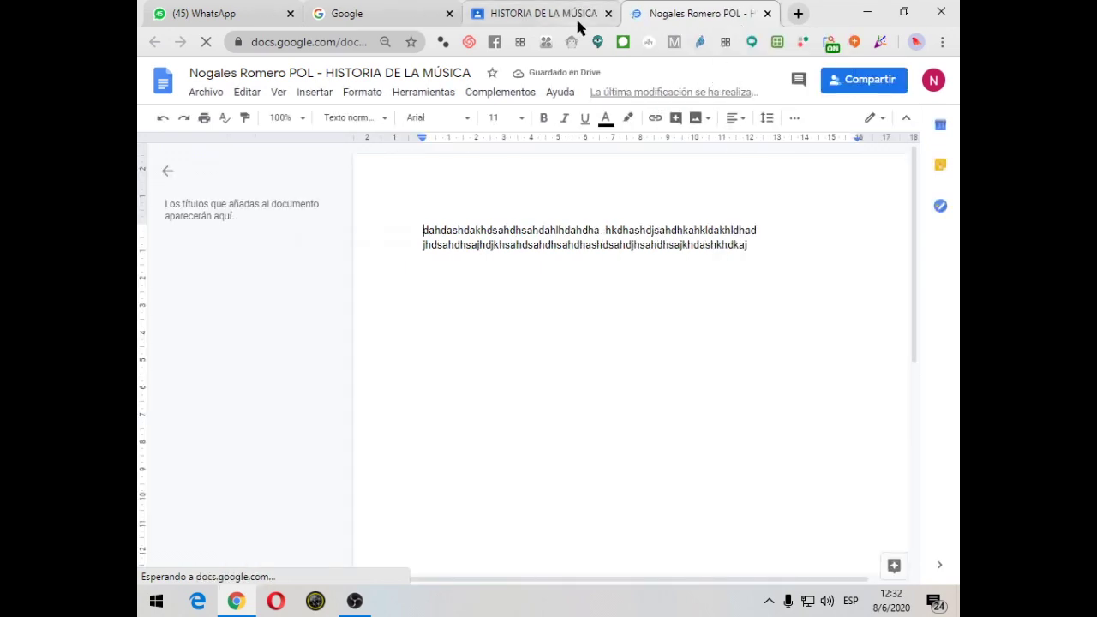
click(580, 19)
click(669, 16)
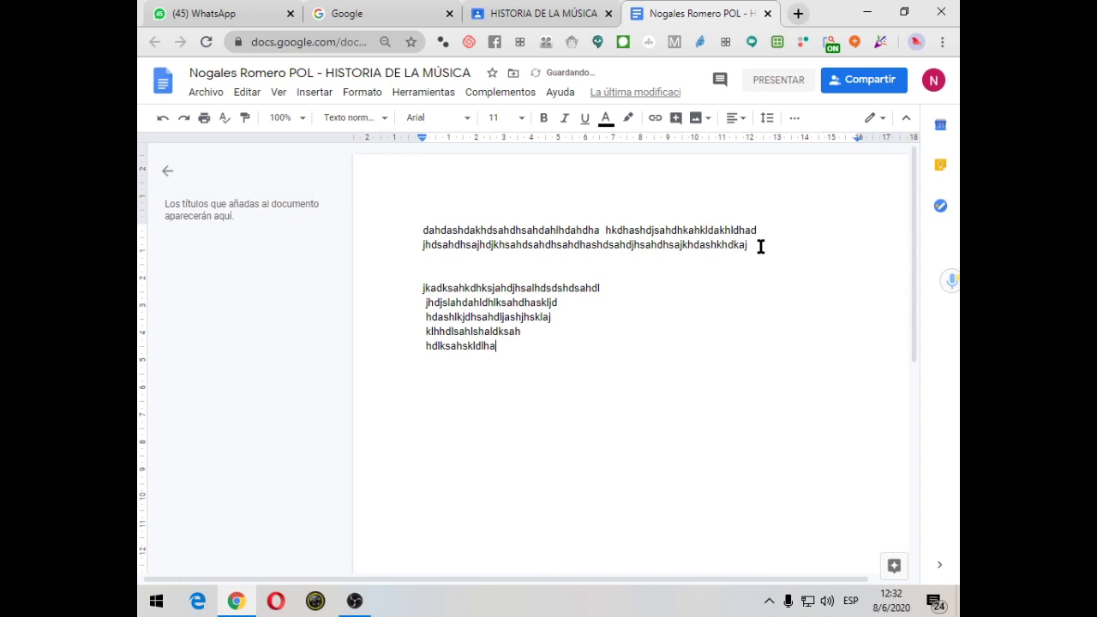
click(873, 86)
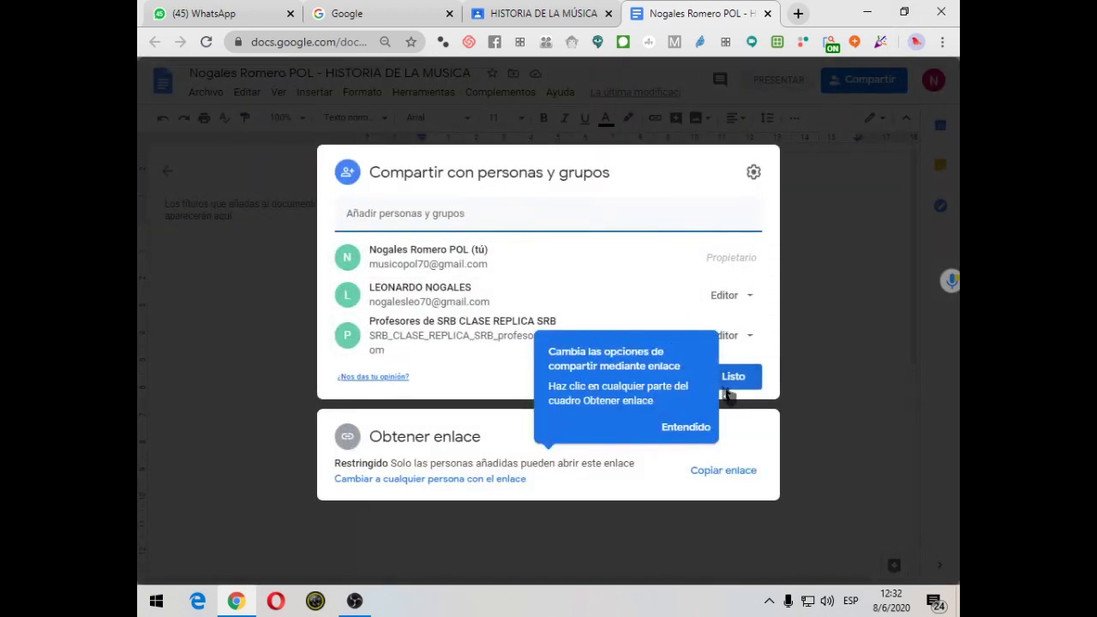
click(731, 382)
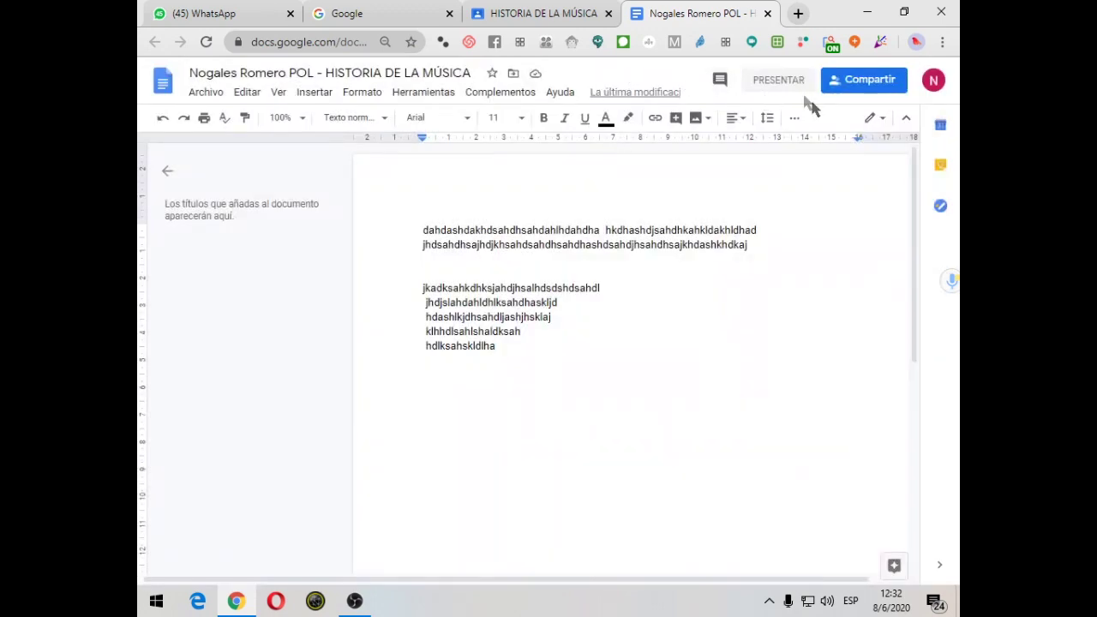
click(553, 13)
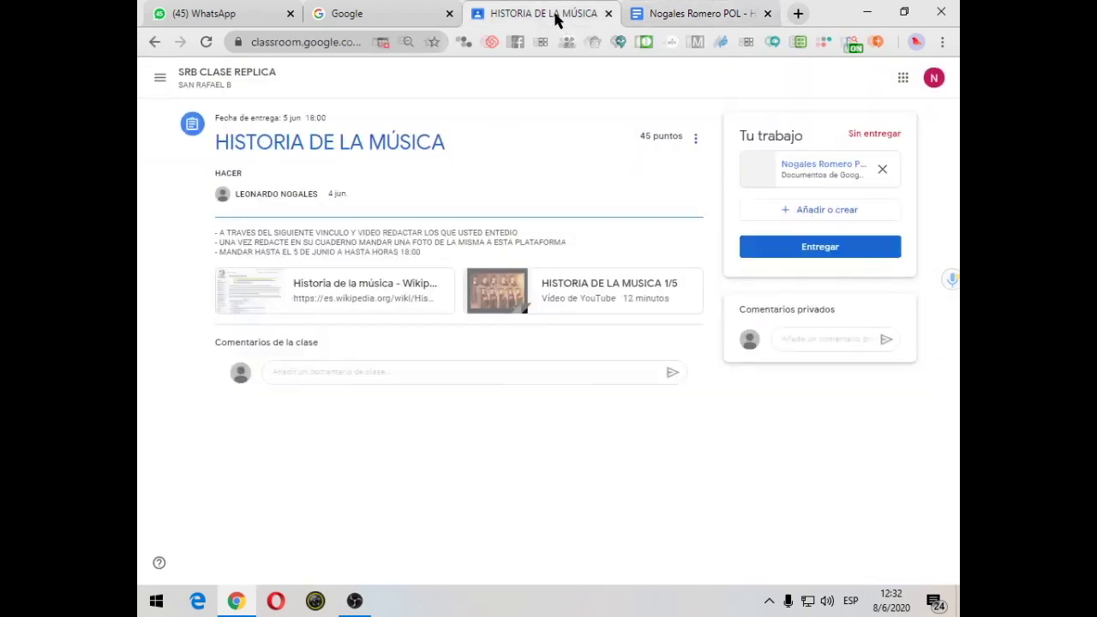
Choose Añadir o crear > Enlace for the assignment, then open a new browser tab
click(824, 211)
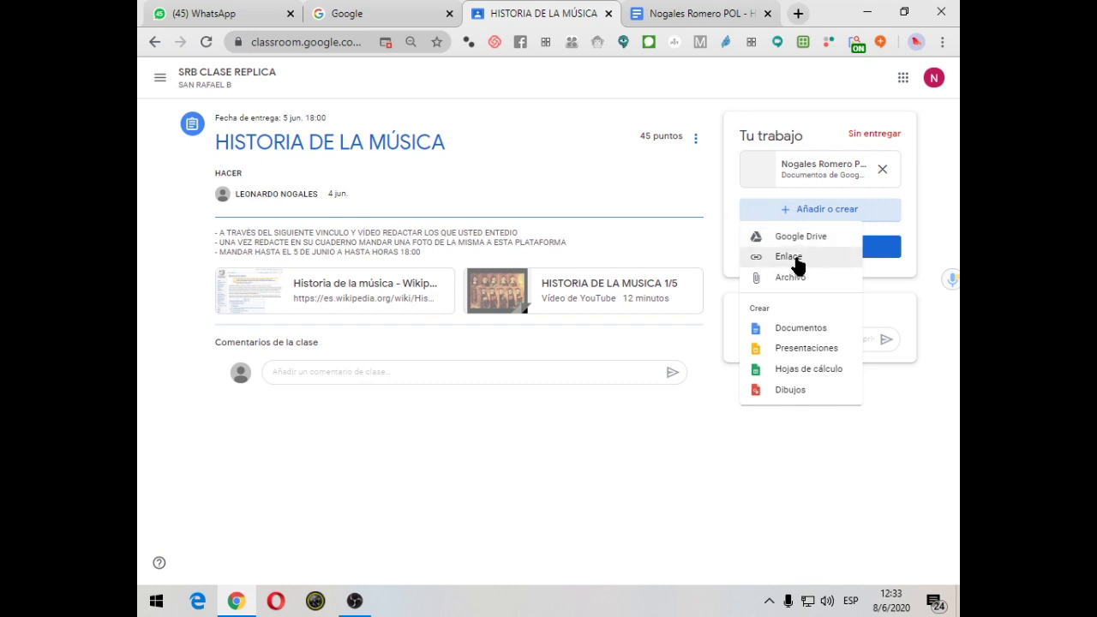
click(795, 256)
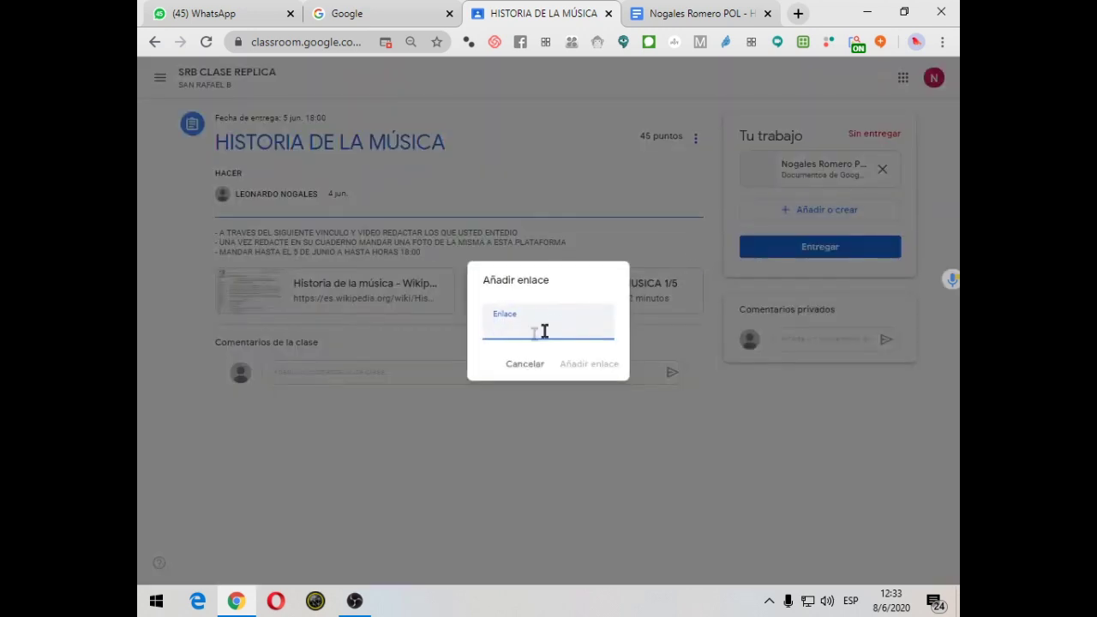
click(800, 14)
Go to youtube.com and search for 'historia de la musica'
text(youtube.com)
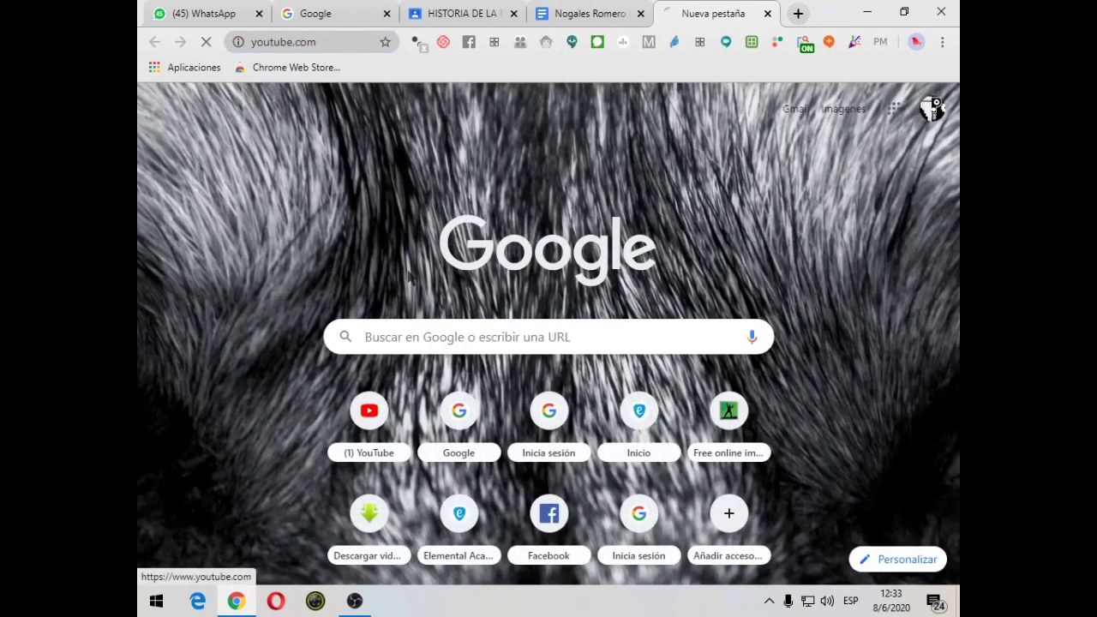
key(Return)
click(423, 77)
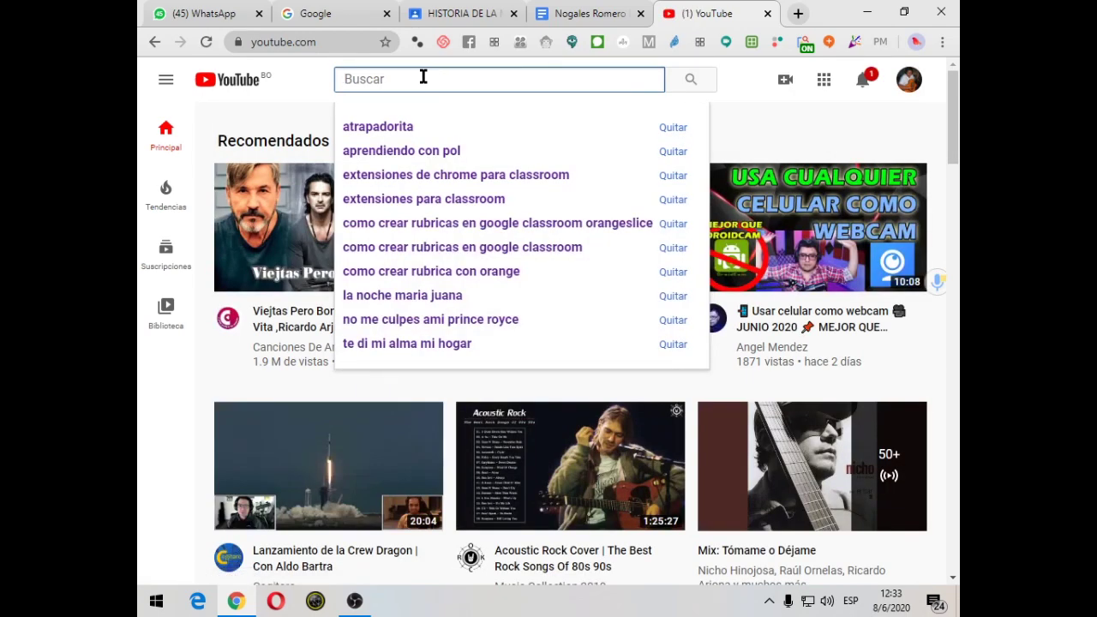
text(historia)
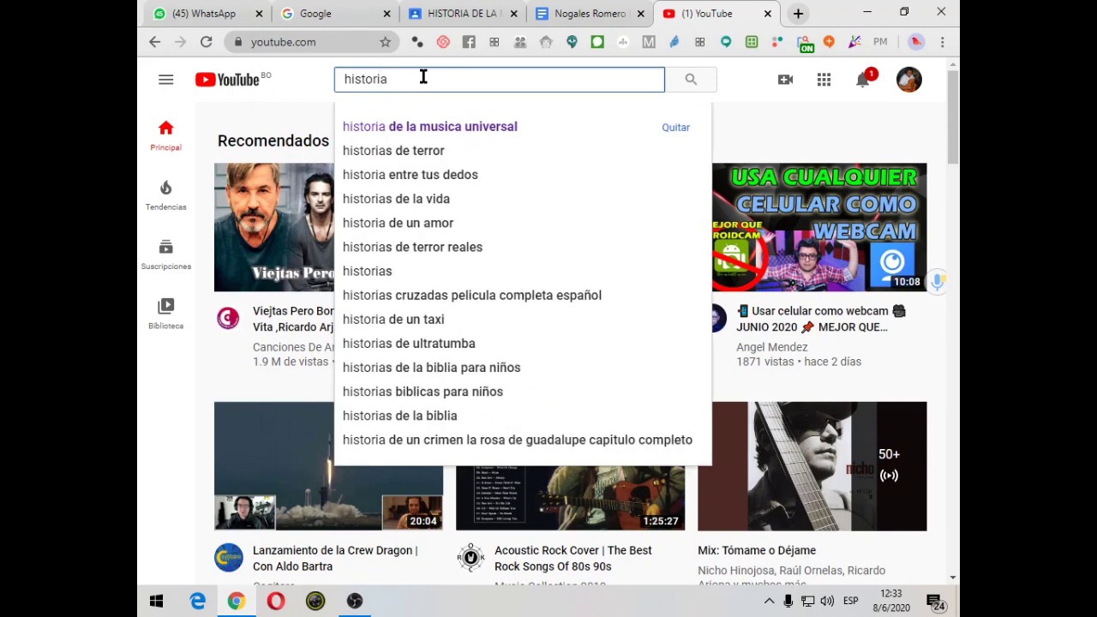
text( de la muscia)
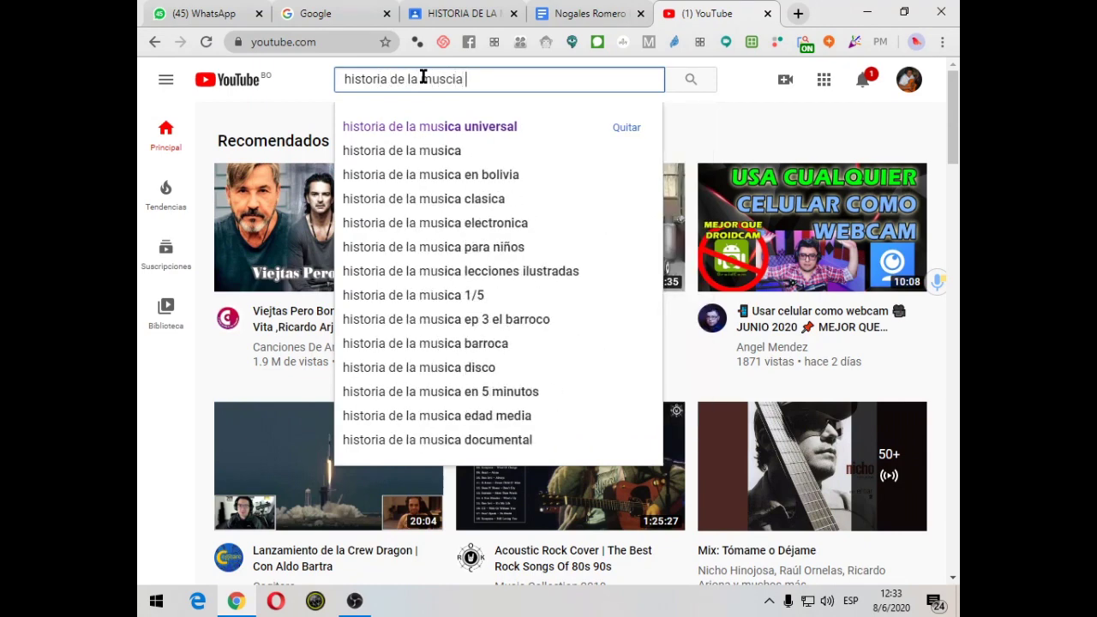
key(BackSpace)
key(BackSpace)
key(BackSpace)
key(BackSpace)
text(ica)
key(Return)
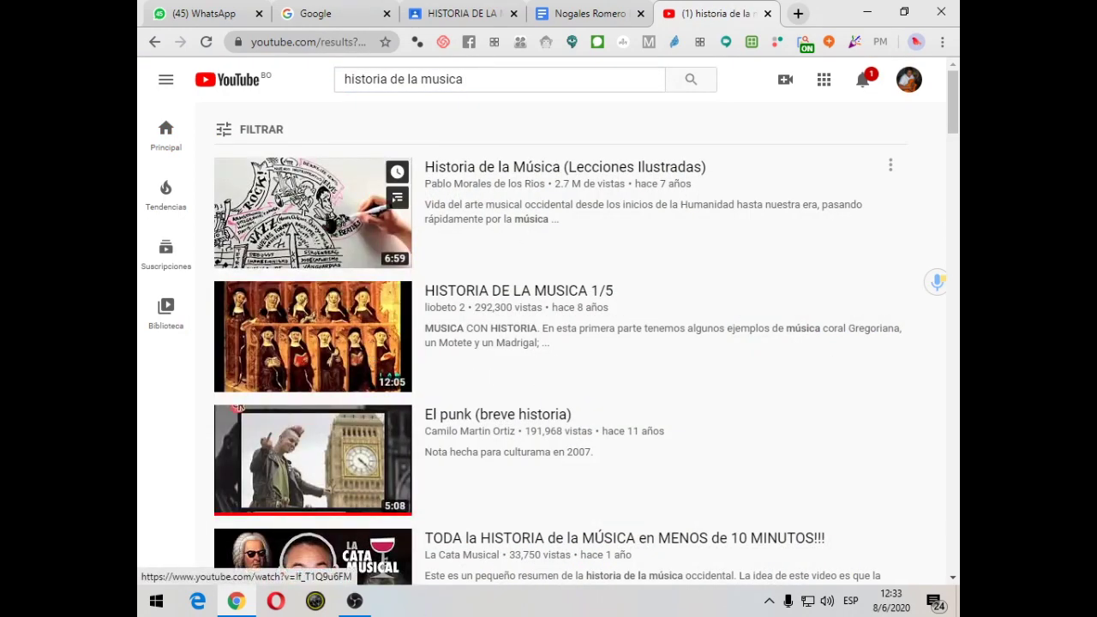
Open the Historia de la Música (Lecciones Ilustradas) video muted, copy its URL, return to Classroom
click(333, 163)
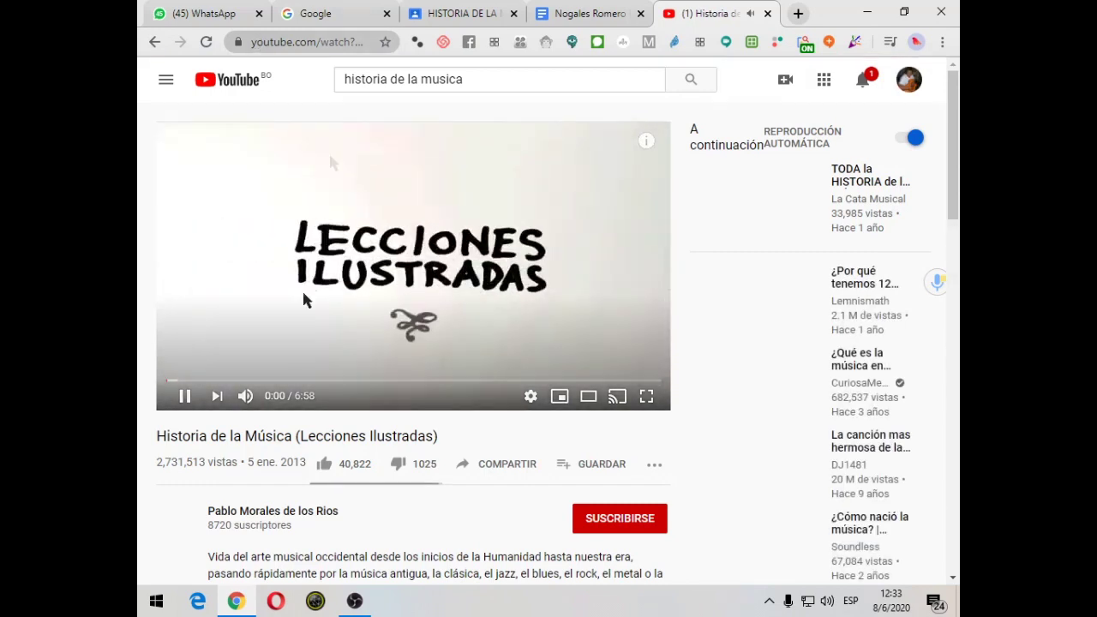
click(245, 395)
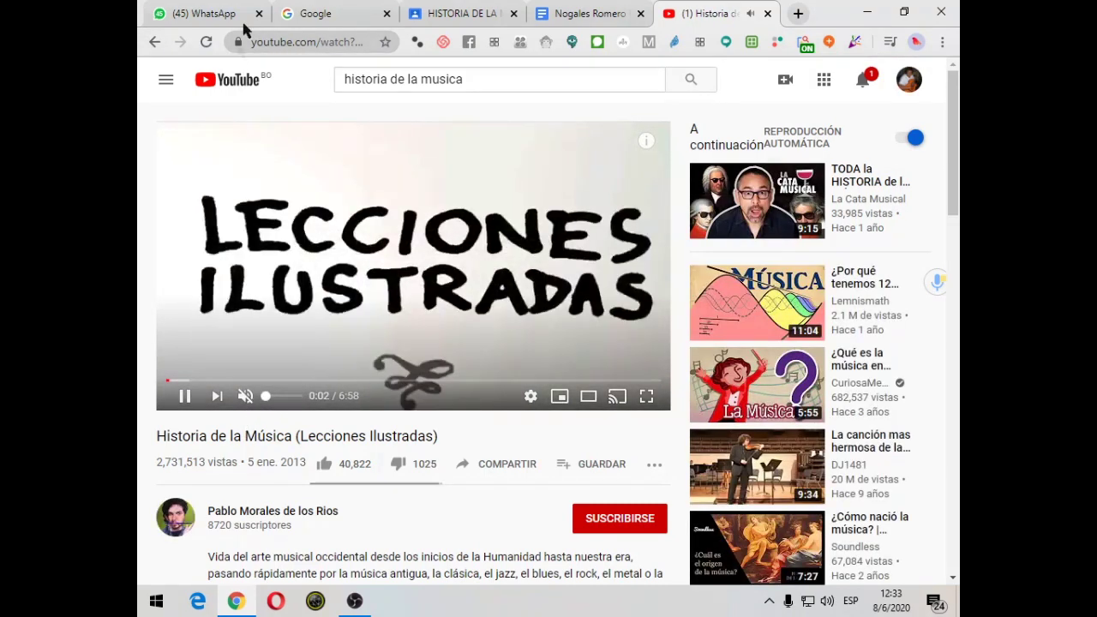
drag(252, 42, 374, 46)
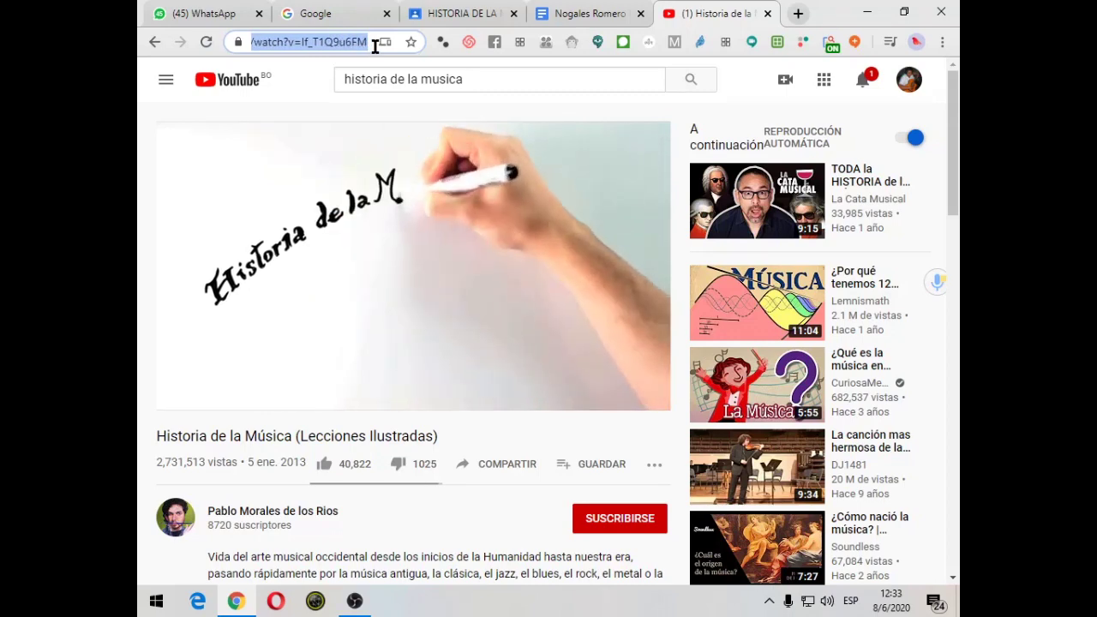
right_click(319, 42)
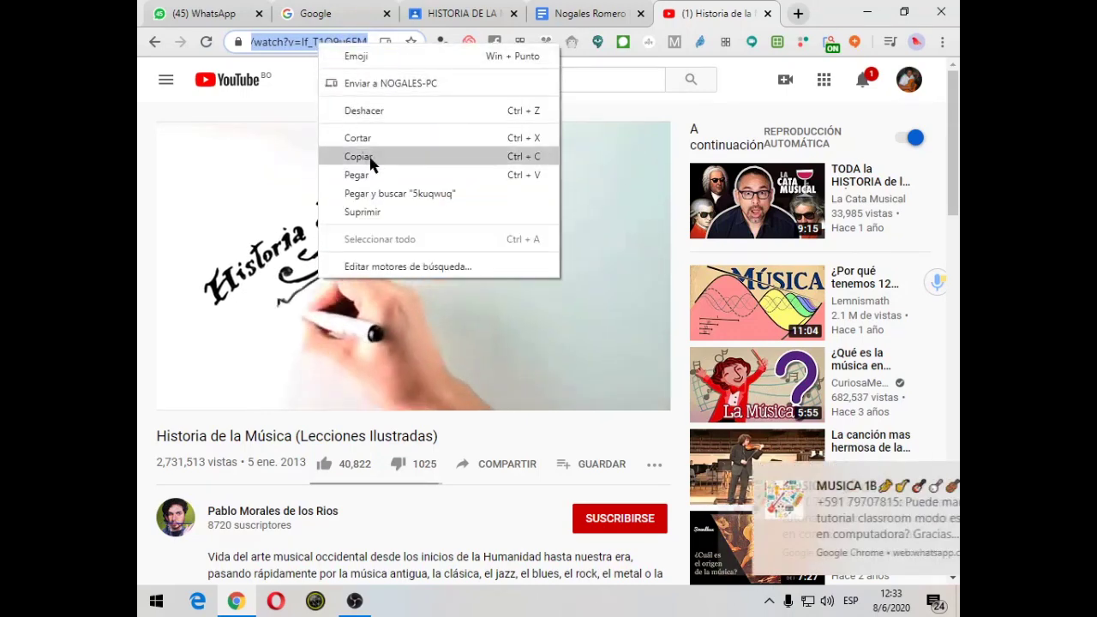
click(370, 157)
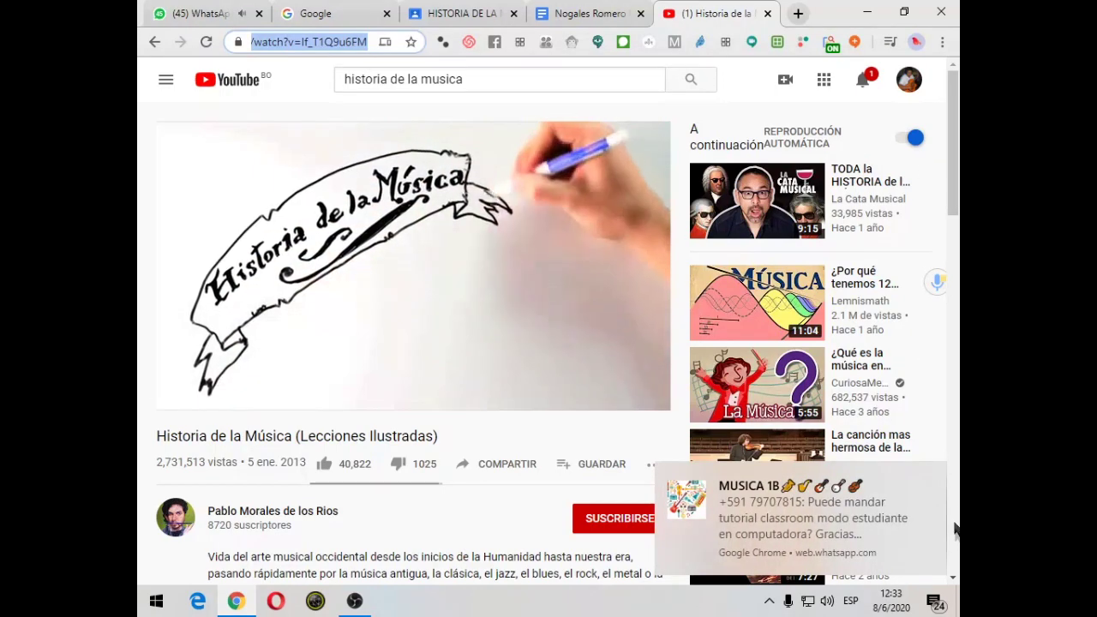
click(937, 476)
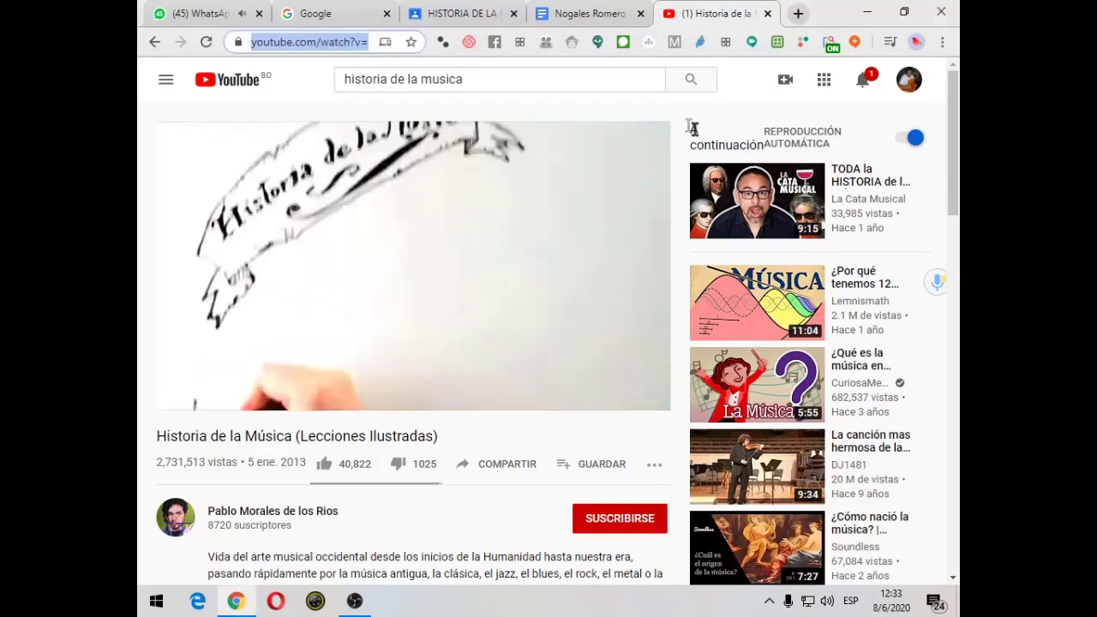
click(482, 13)
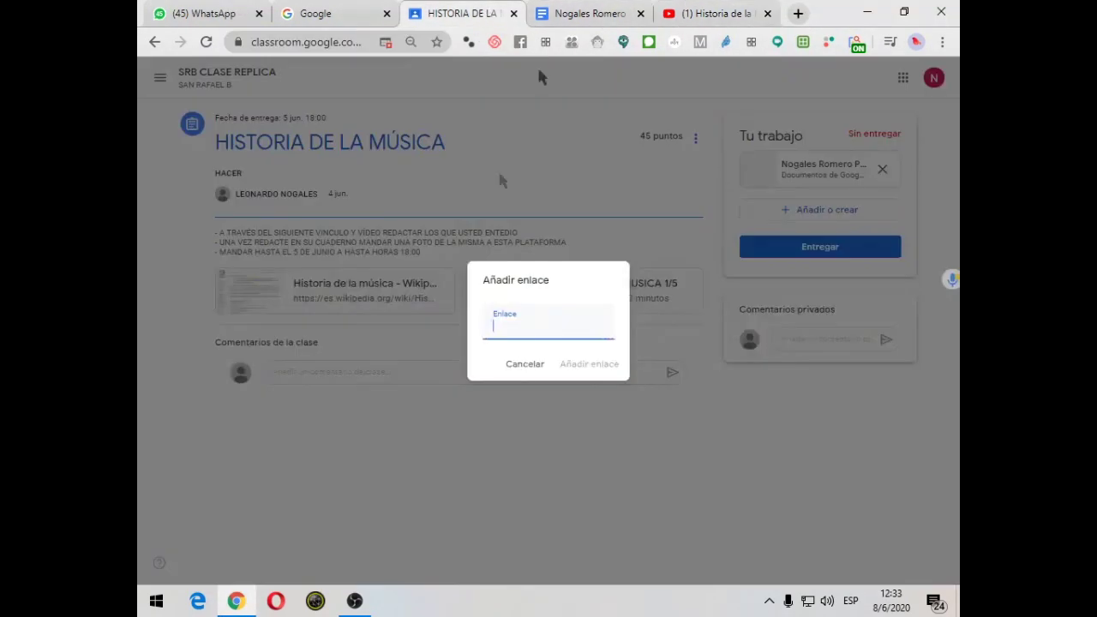
Paste the copied YouTube address into the Enlace field and add the link
right_click(505, 328)
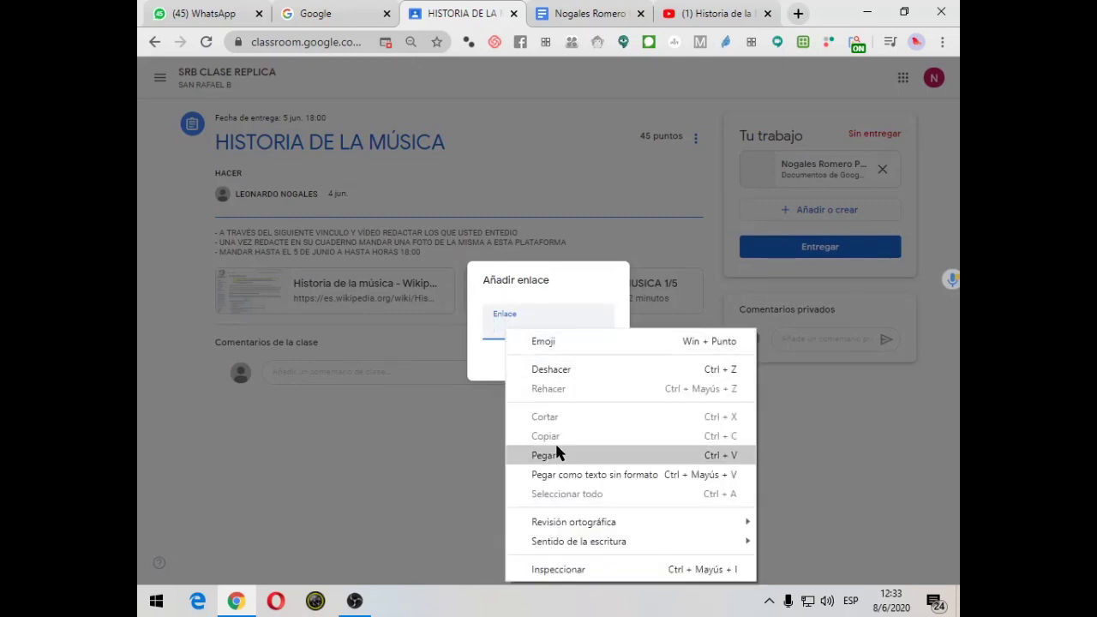
click(557, 453)
click(584, 369)
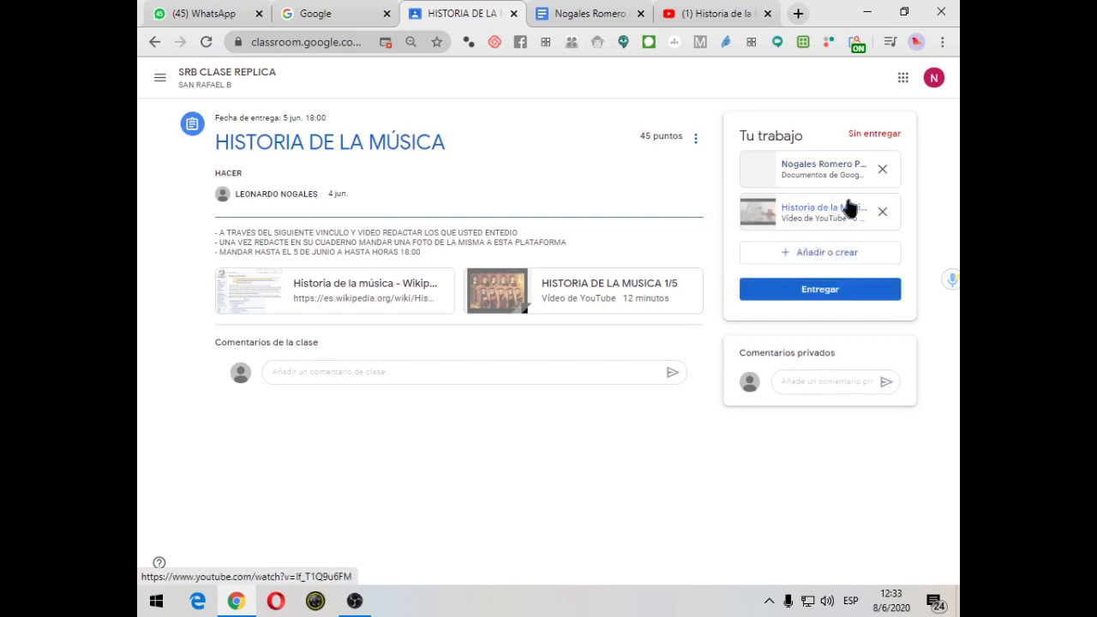
click(823, 257)
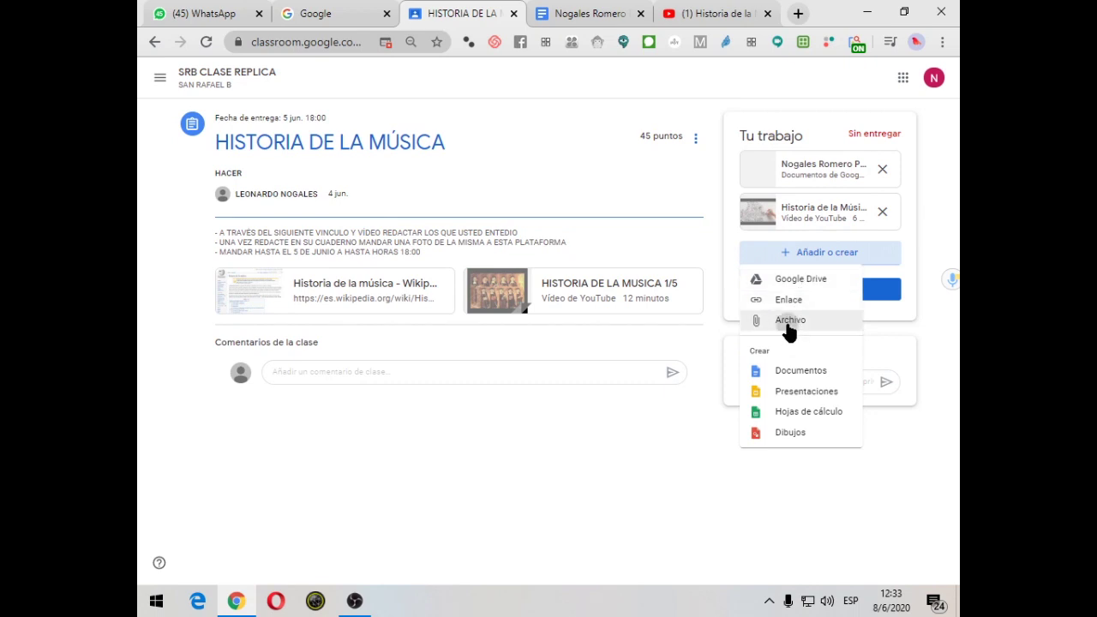
Choose Archivo to upload a file, then minimize the browser to show the desktop
click(788, 322)
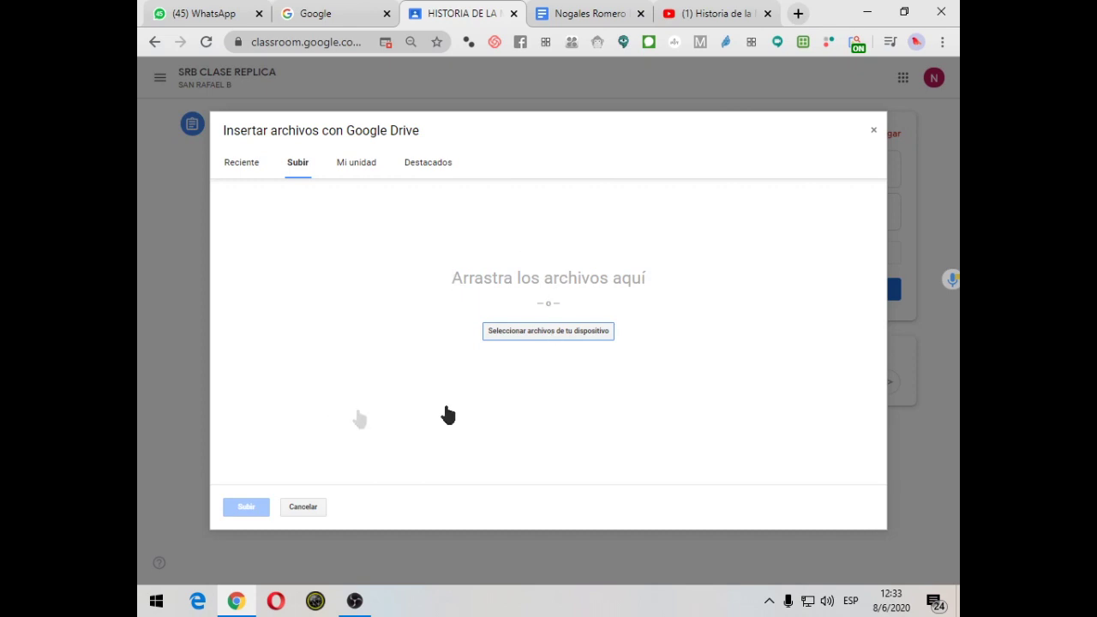
click(866, 12)
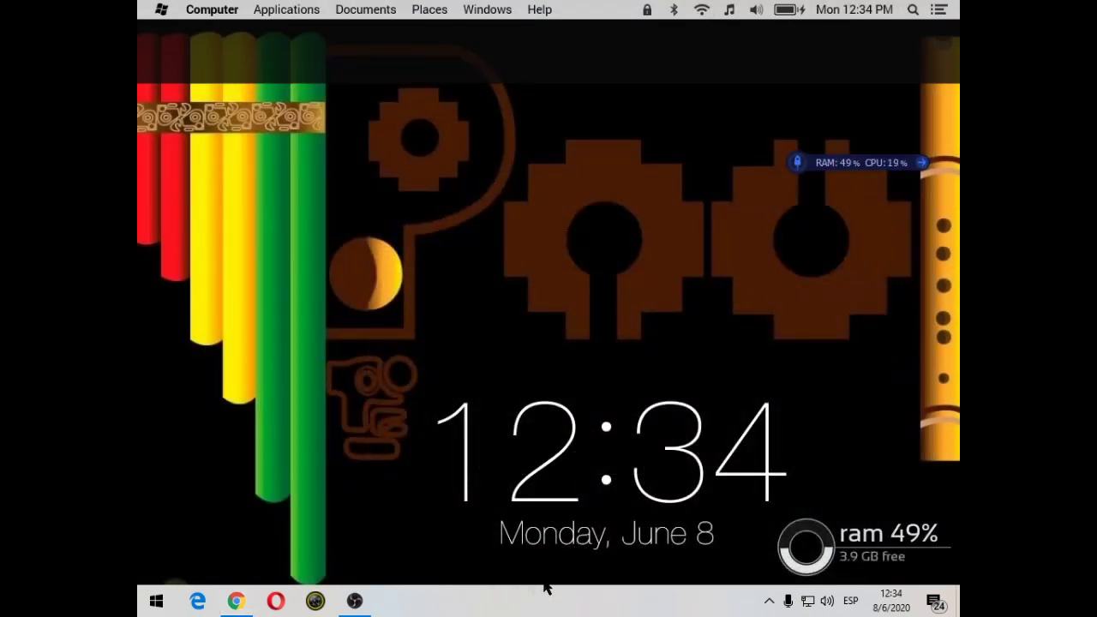
Open This PC and navigate to D:\curso de cisco\TALLER CEIL
mouse_move(583, 588)
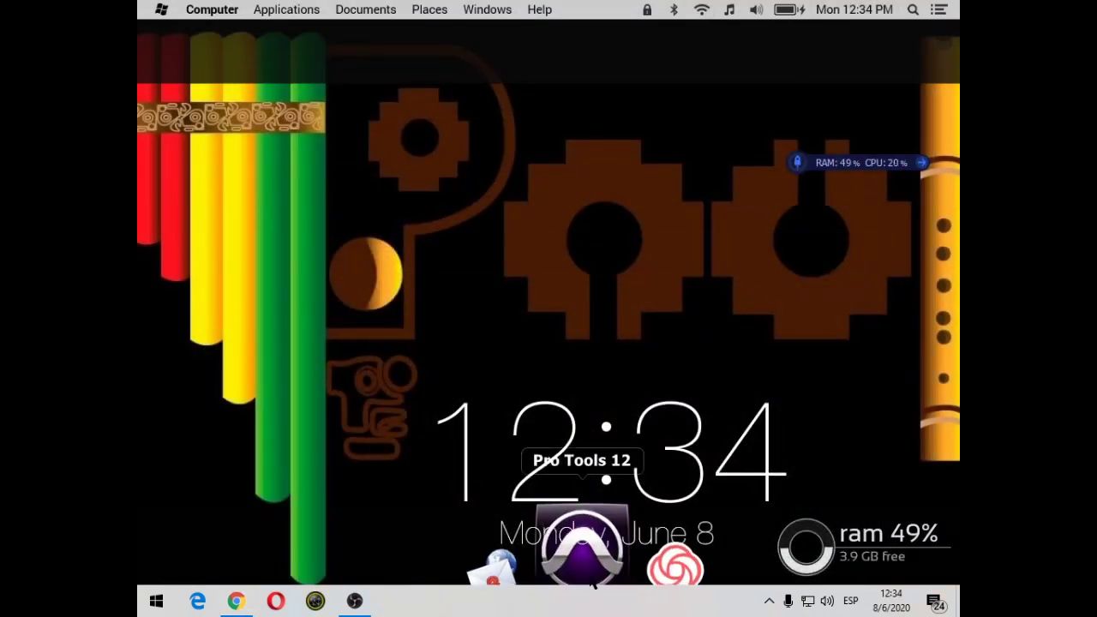
click(821, 580)
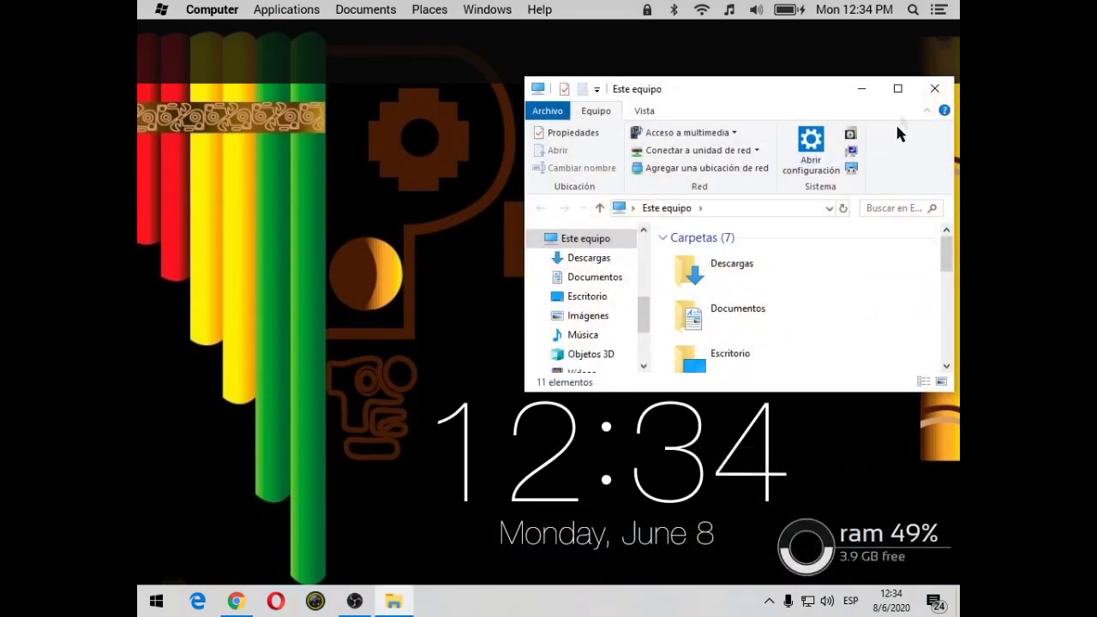
click(896, 89)
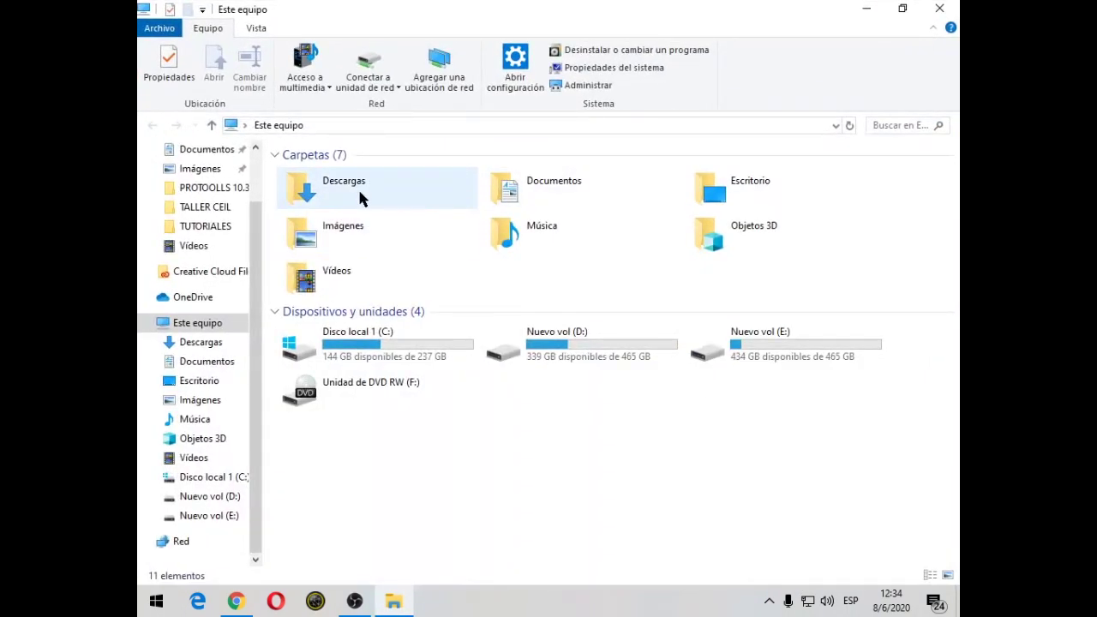
double_click(570, 363)
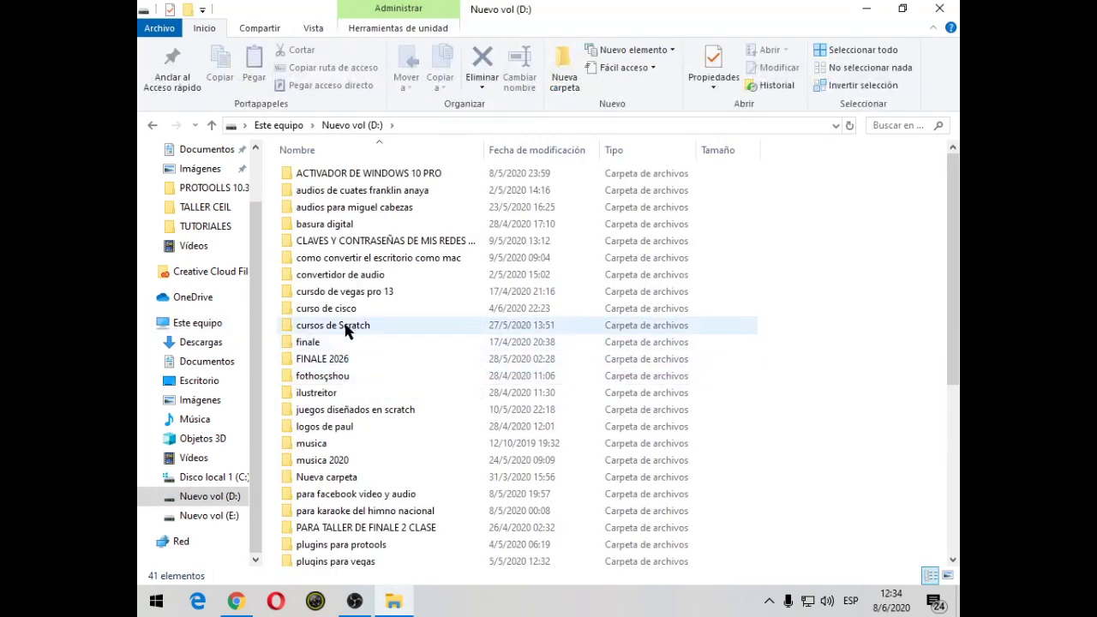
double_click(355, 309)
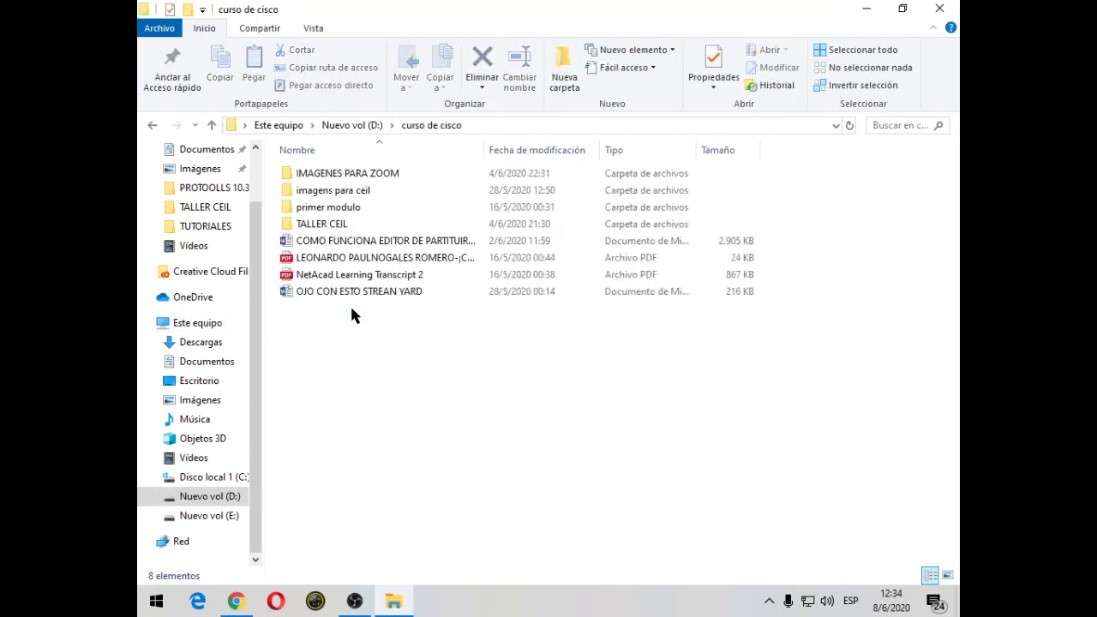
double_click(322, 224)
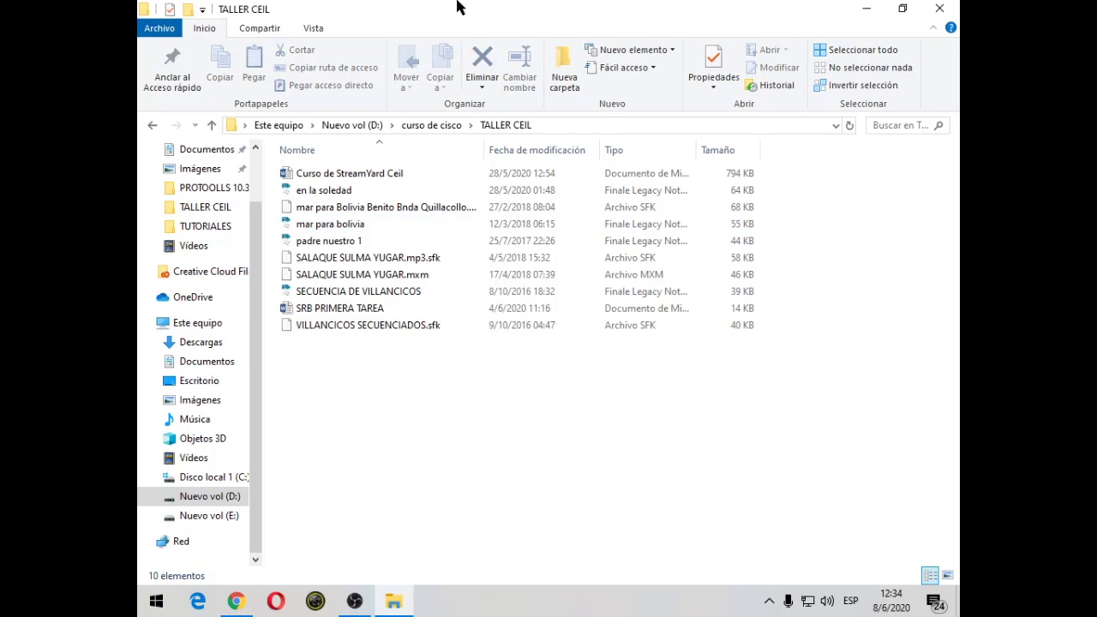
Place the folder window beside the upload picker and select Curso de StreamYard Ceil
drag(463, 6, 476, 22)
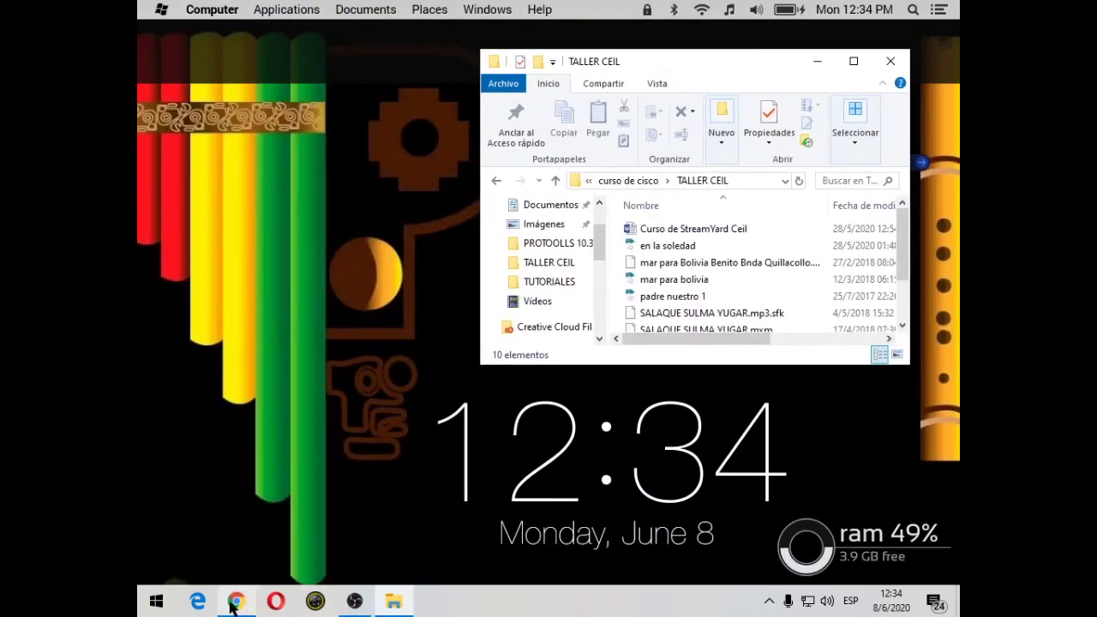
click(234, 603)
click(393, 603)
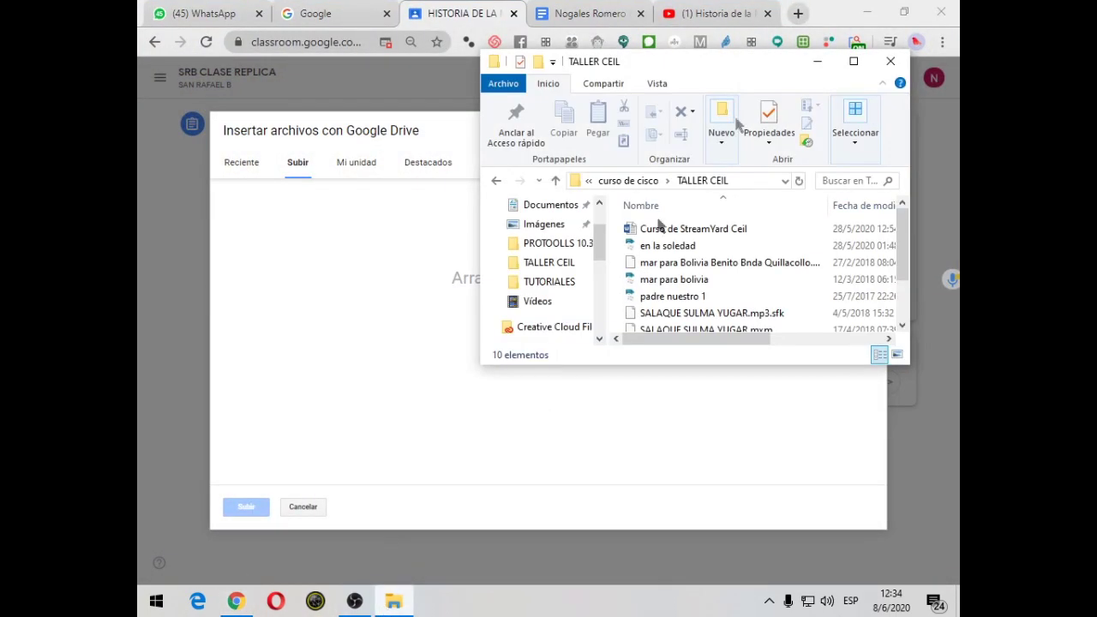
click(688, 230)
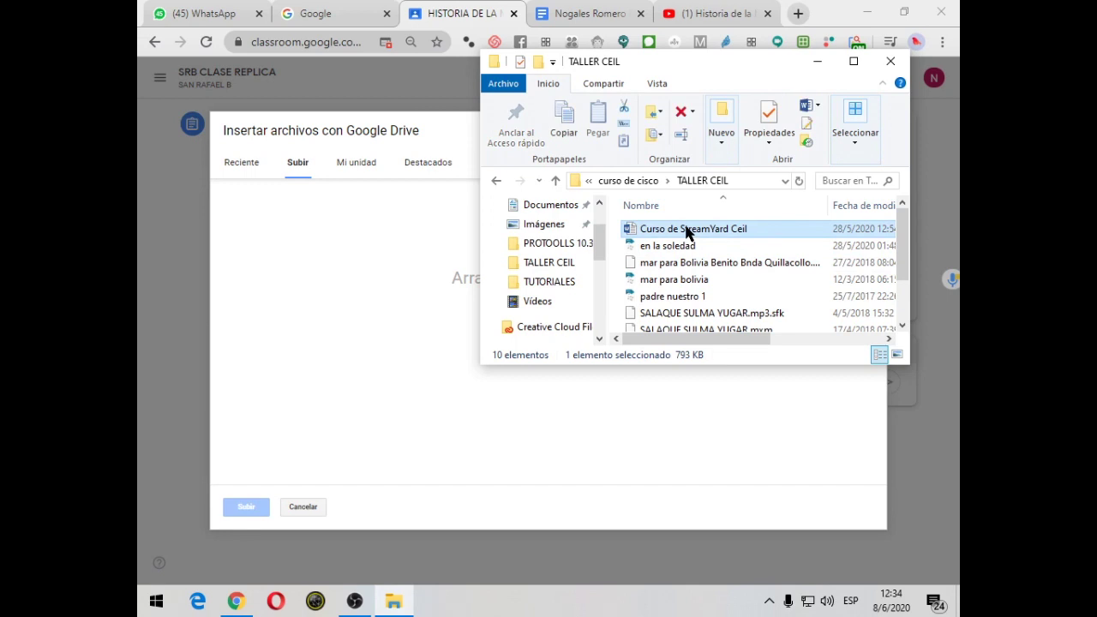
Drag Curso de StreamYard Ceil into the Drive upload dialog and upload it
drag(673, 230, 649, 239)
drag(452, 285, 382, 299)
click(245, 514)
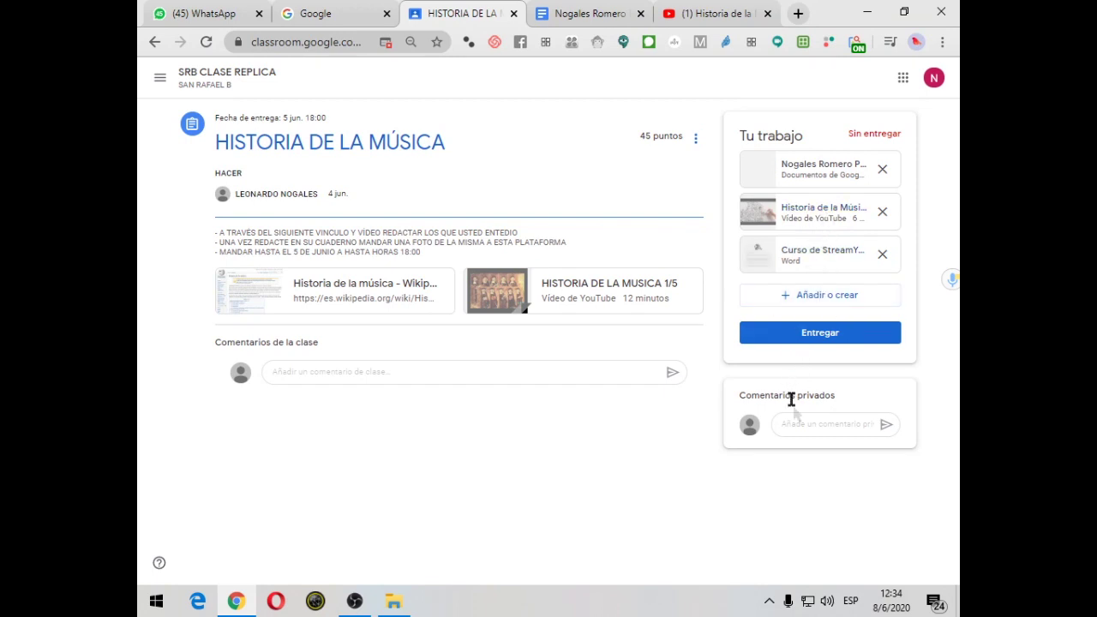
Write the private comment 'PROFE YA HICE LA TARE' and turn in the assignment
click(797, 424)
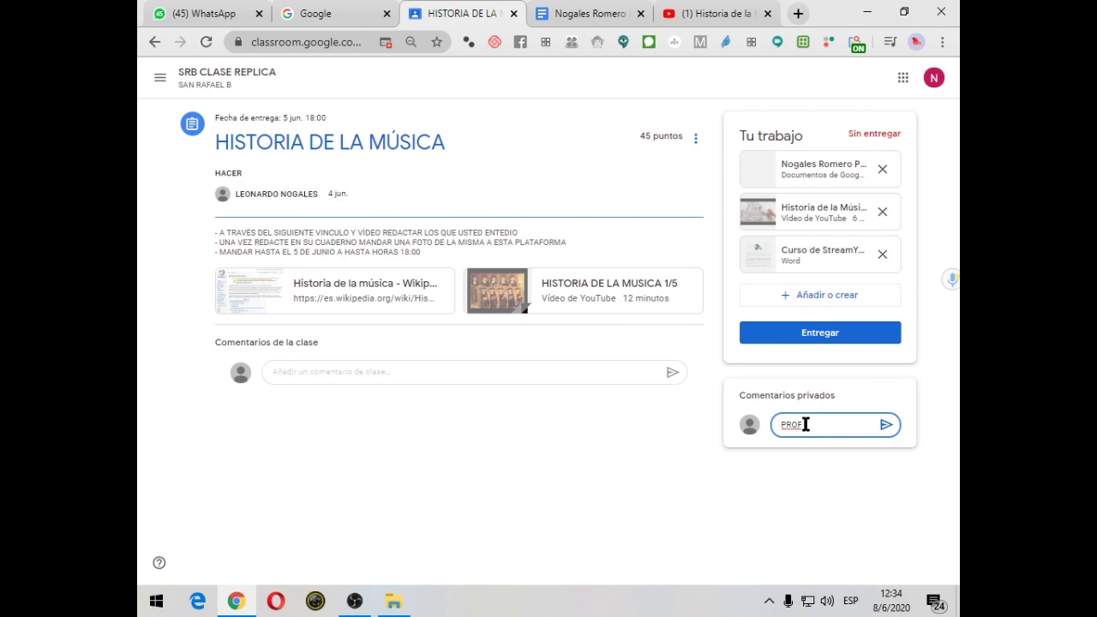
text(PROFE YA HICE LA TAREA)
click(811, 334)
click(677, 390)
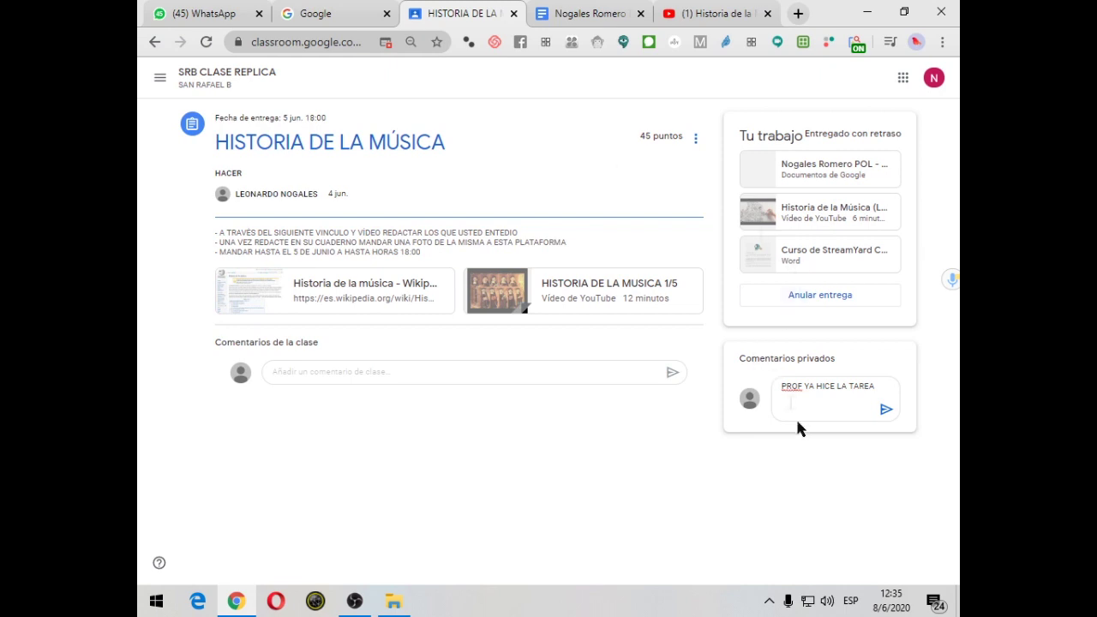
Post the private comment 'PROF YA HICE LA TAREA', close the HISTORIA DE LA MÚSICA document, and start a new tab
click(887, 410)
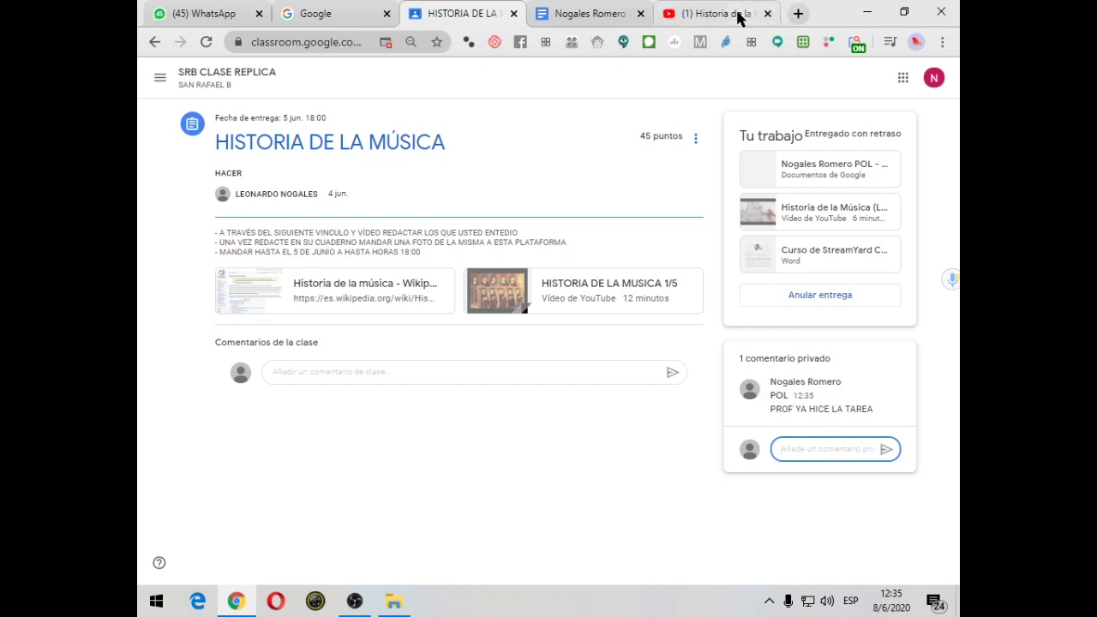
click(580, 7)
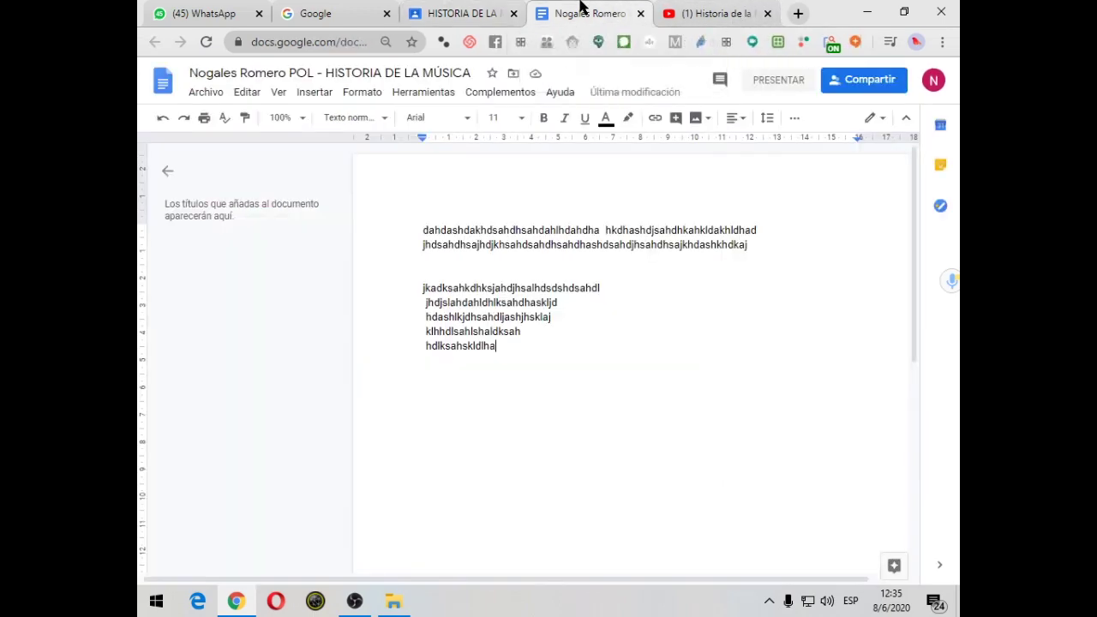
click(641, 14)
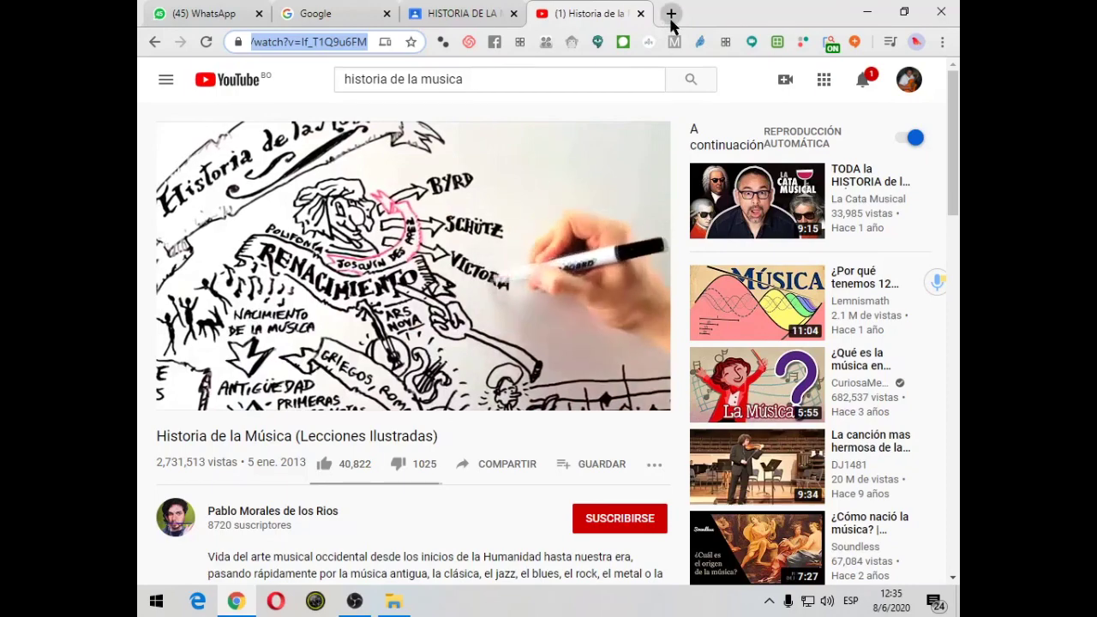
click(672, 13)
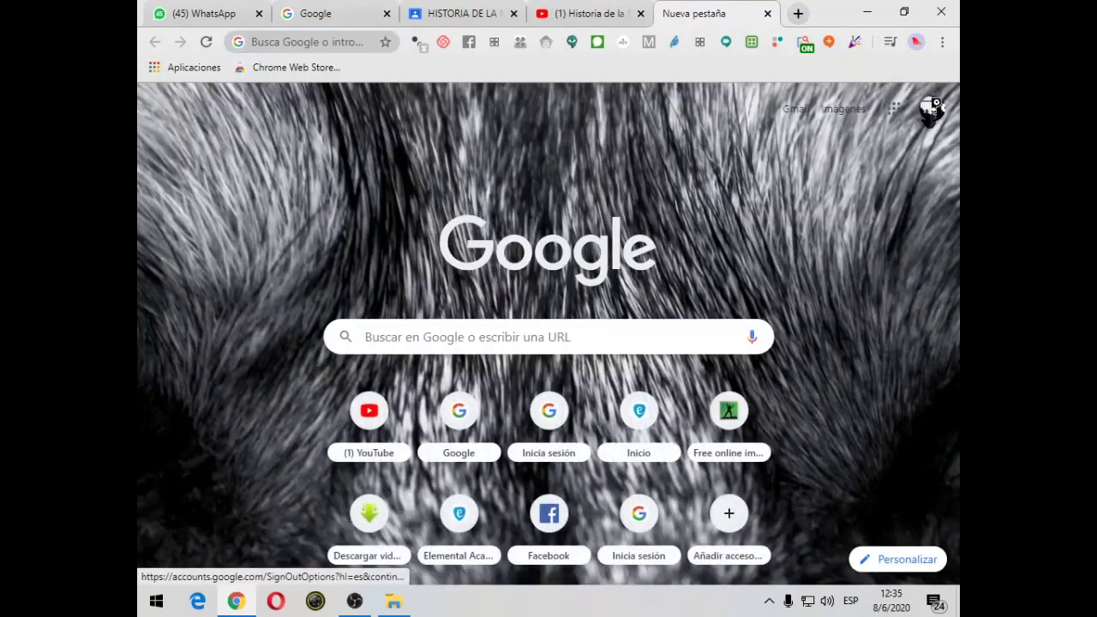
Switch Chrome to the other teacher account and open its Google Classroom class list from the apps grid
click(930, 109)
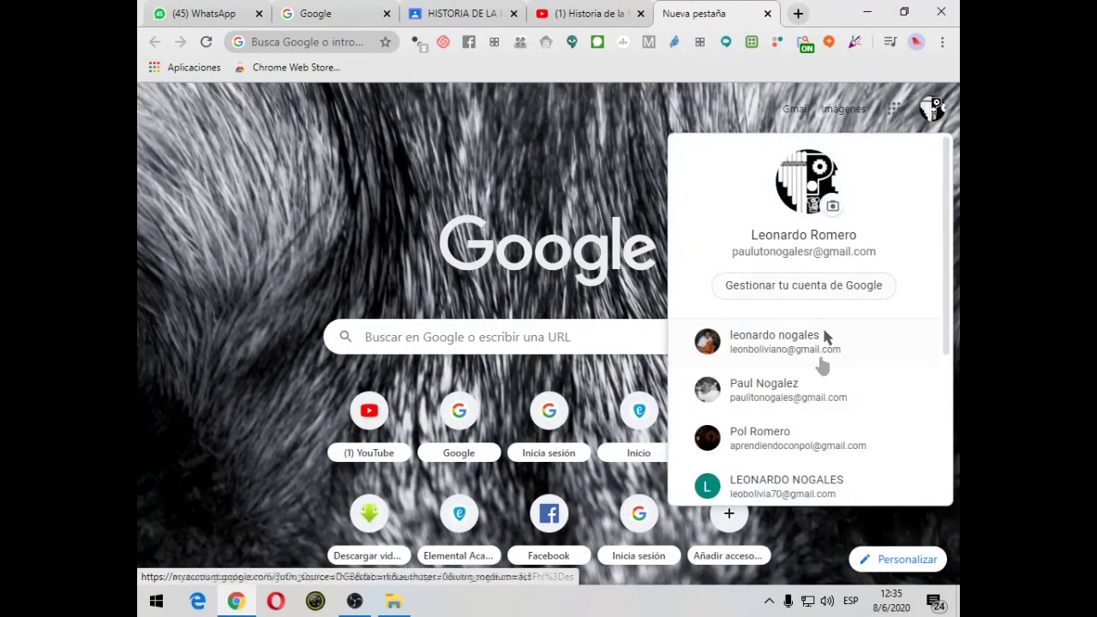
scroll(826, 335, down, 5)
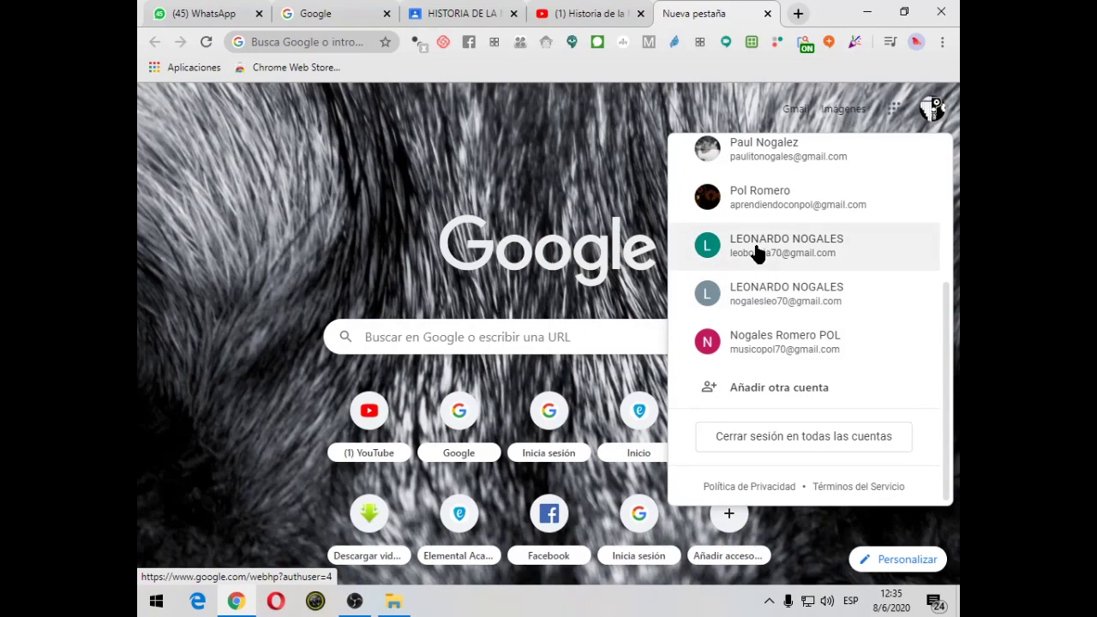
click(758, 254)
click(887, 82)
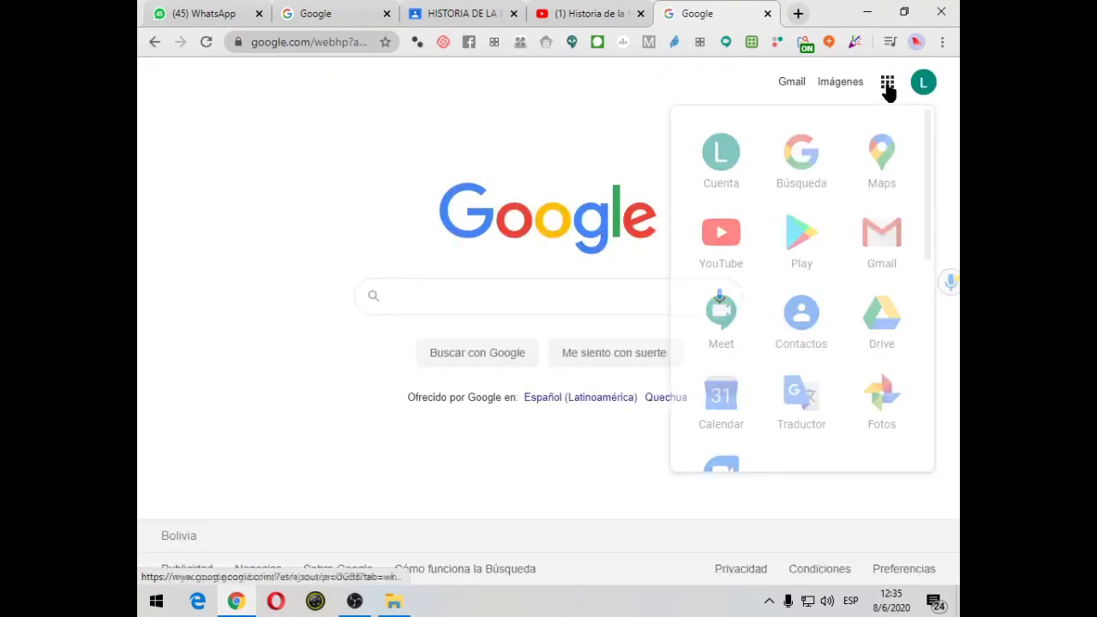
scroll(875, 346, down, 3)
click(882, 427)
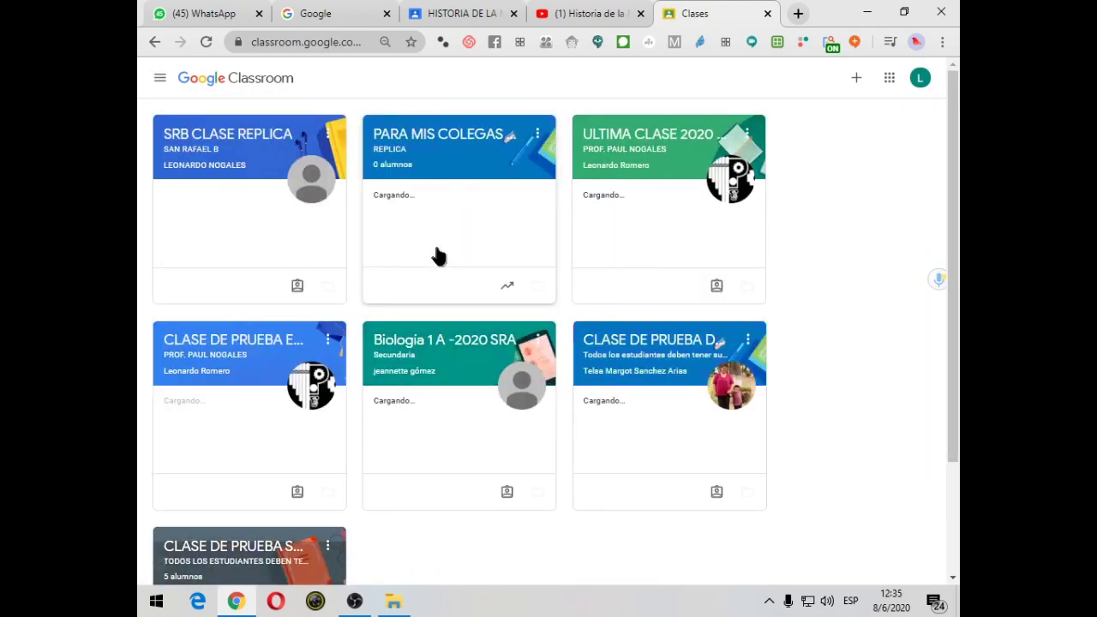
scroll(258, 274, down, 2)
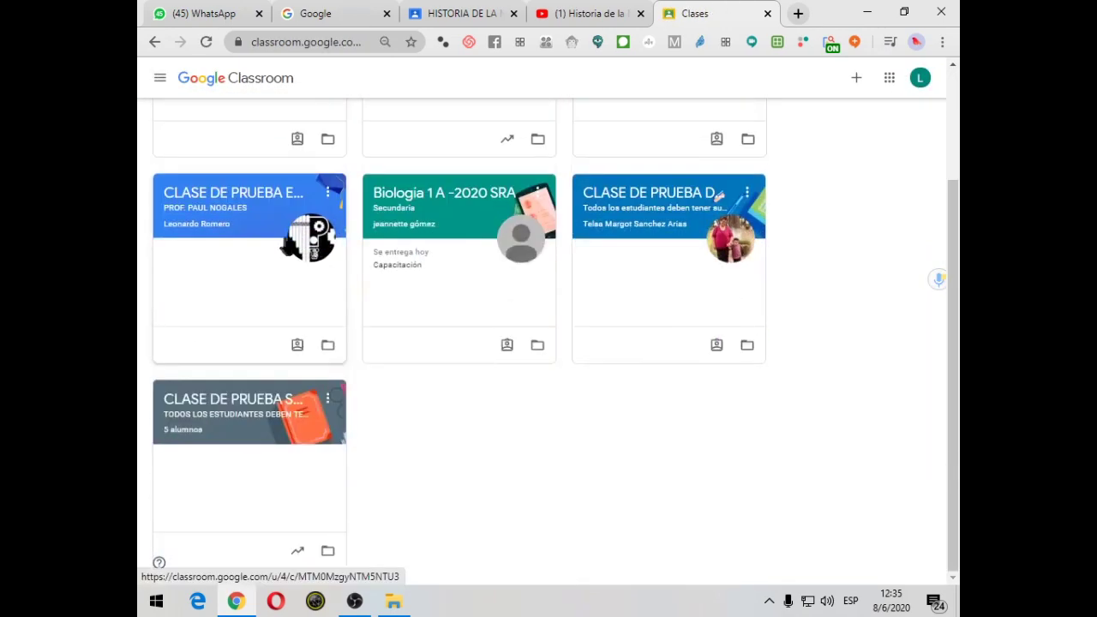
click(217, 410)
scroll(433, 297, down, 1)
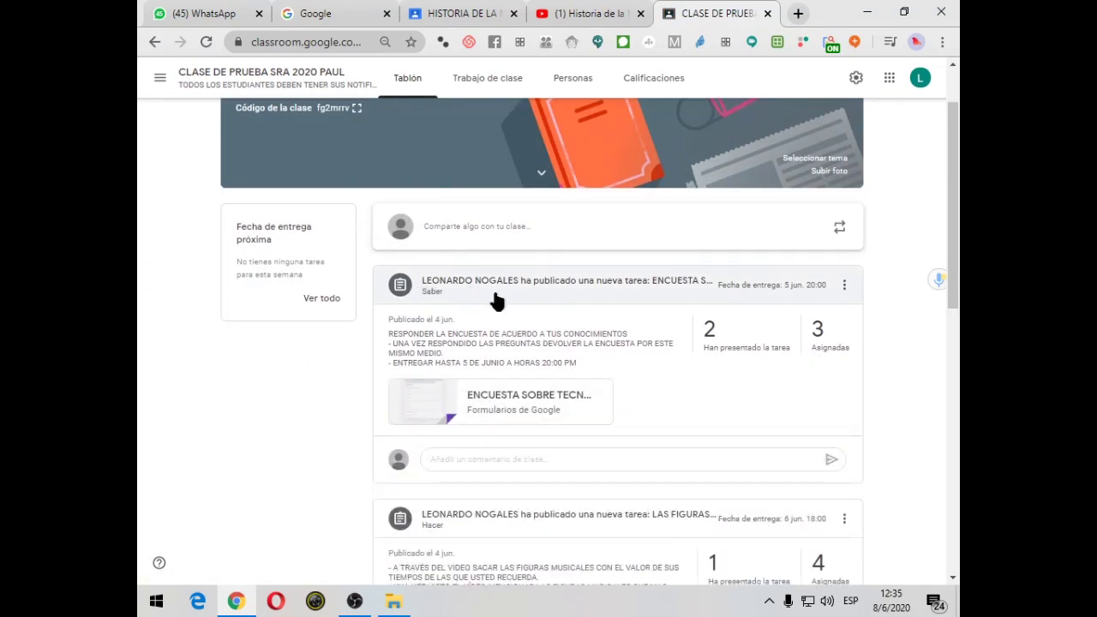
scroll(618, 335, down, 3)
scroll(616, 330, up, 2)
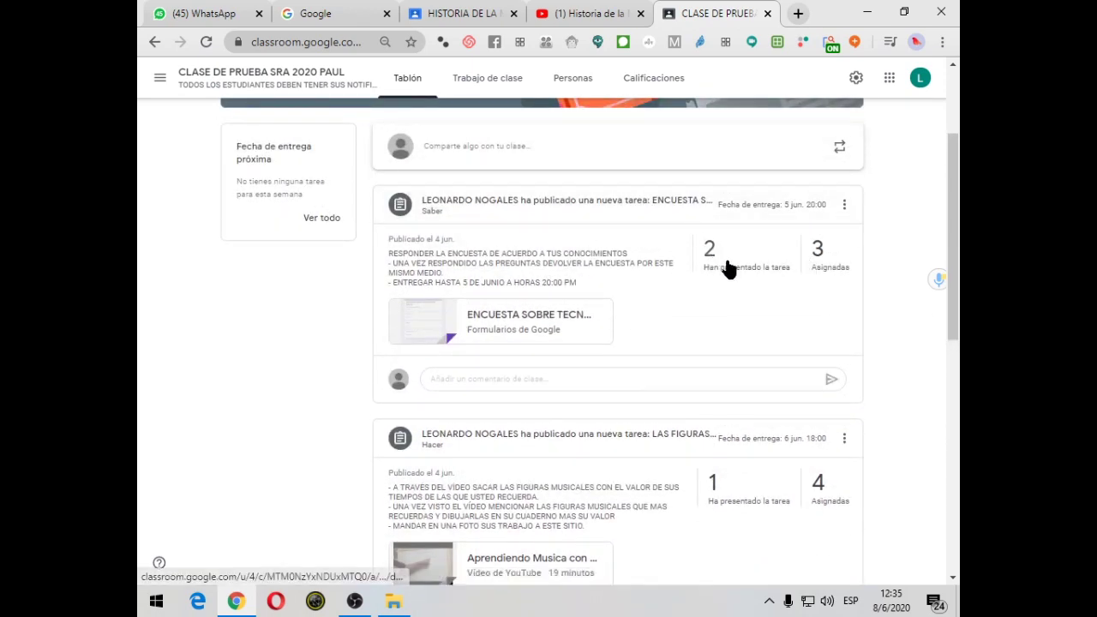
click(727, 268)
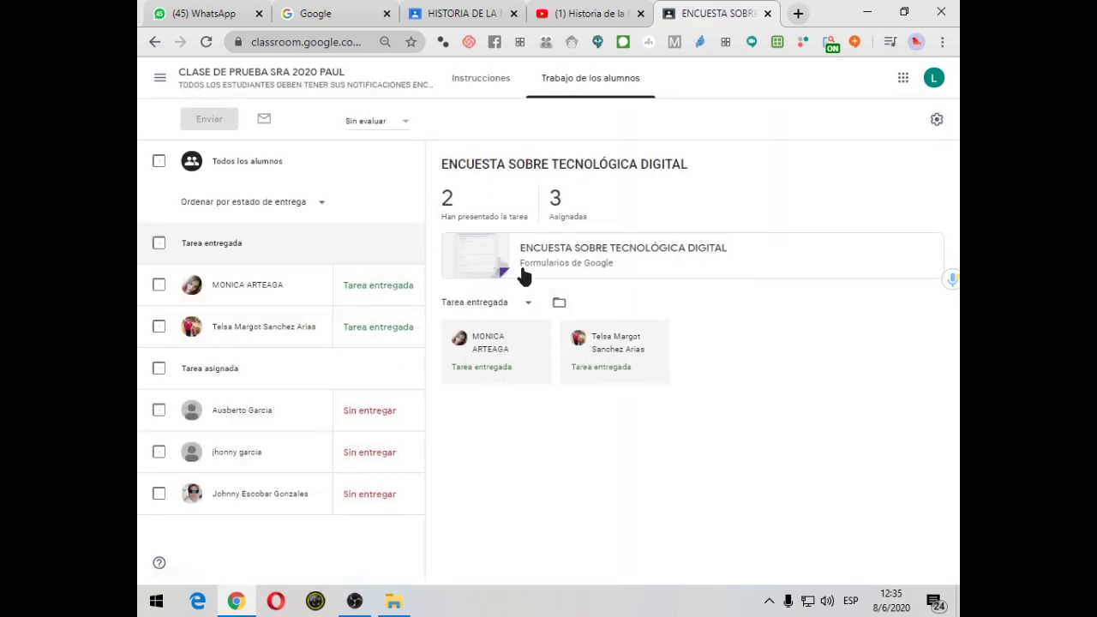
click(155, 43)
scroll(605, 398, down, 4)
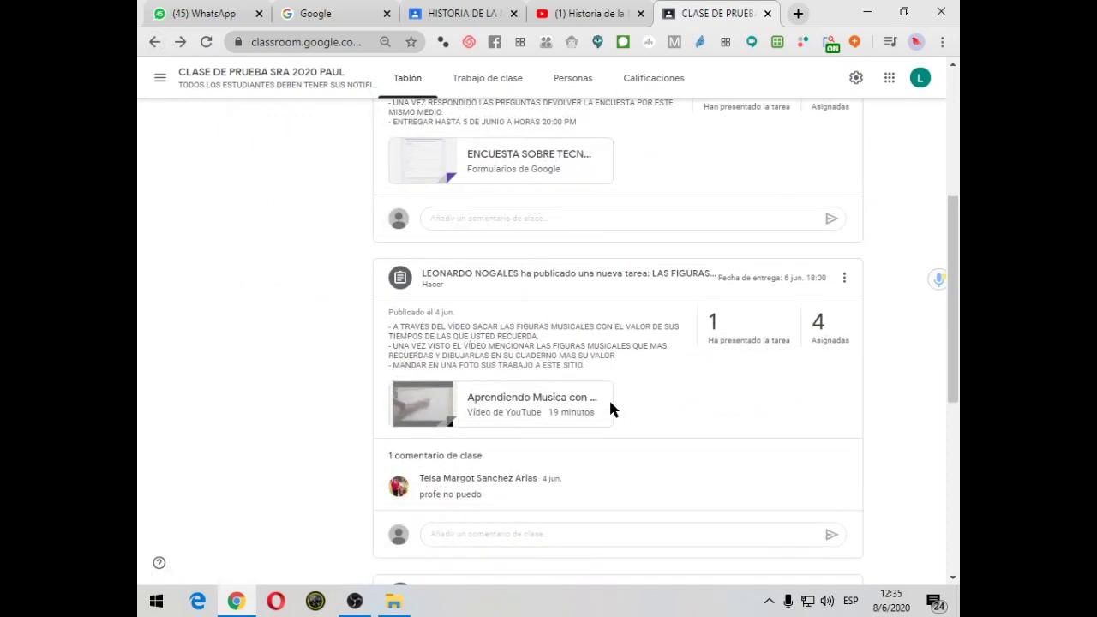
scroll(527, 483, up, 4)
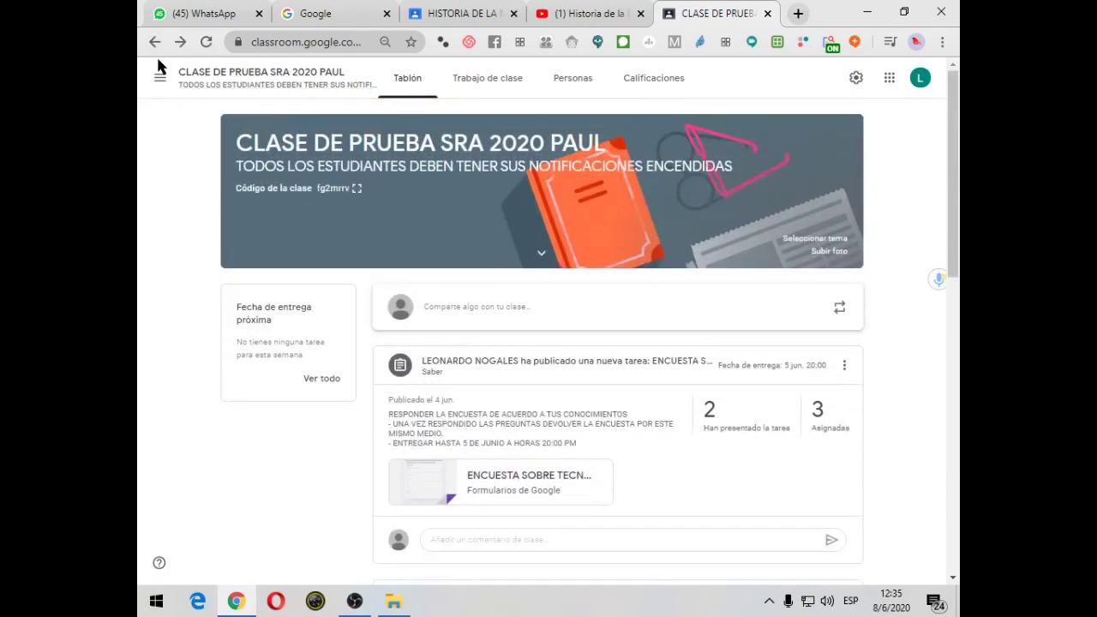
scroll(658, 324, down, 2)
scroll(647, 324, down, 3)
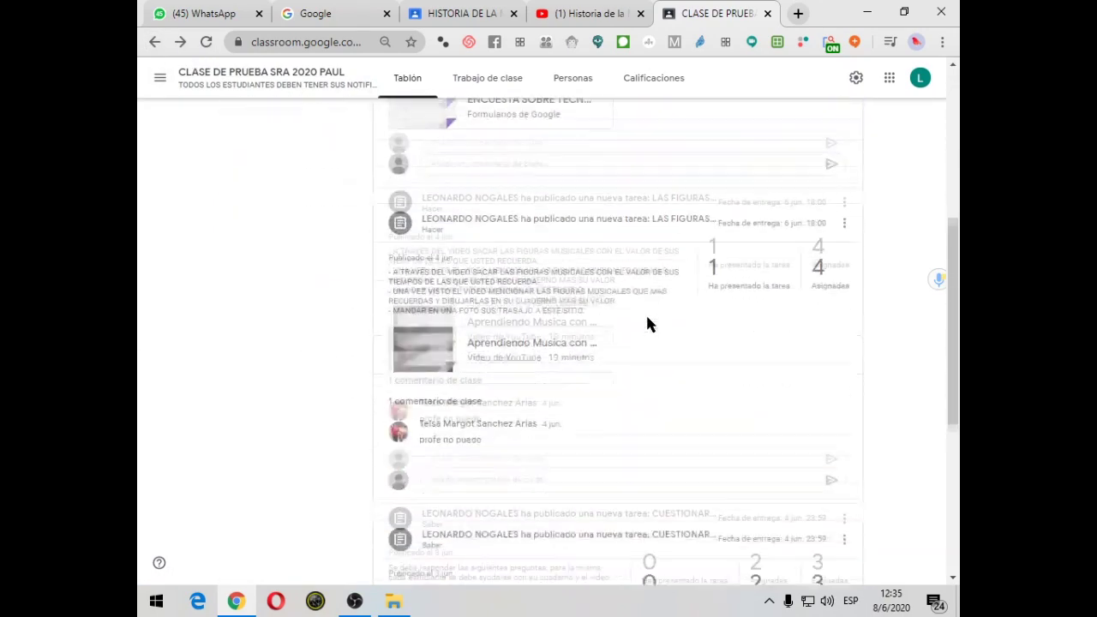
click(737, 262)
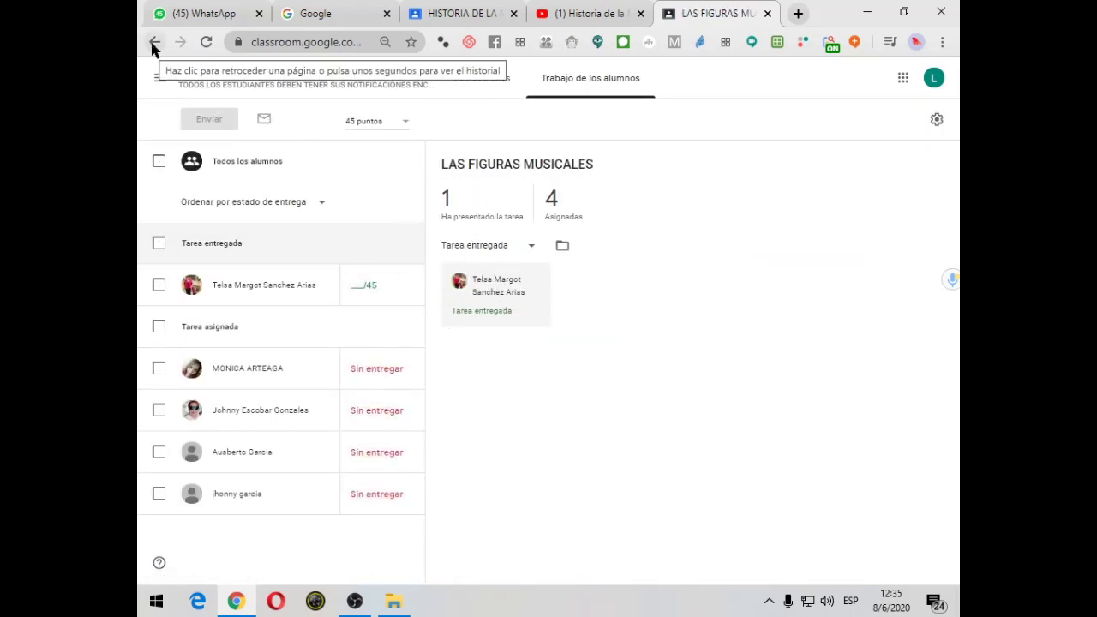
click(154, 43)
scroll(553, 343, down, 4)
scroll(538, 266, up, 3)
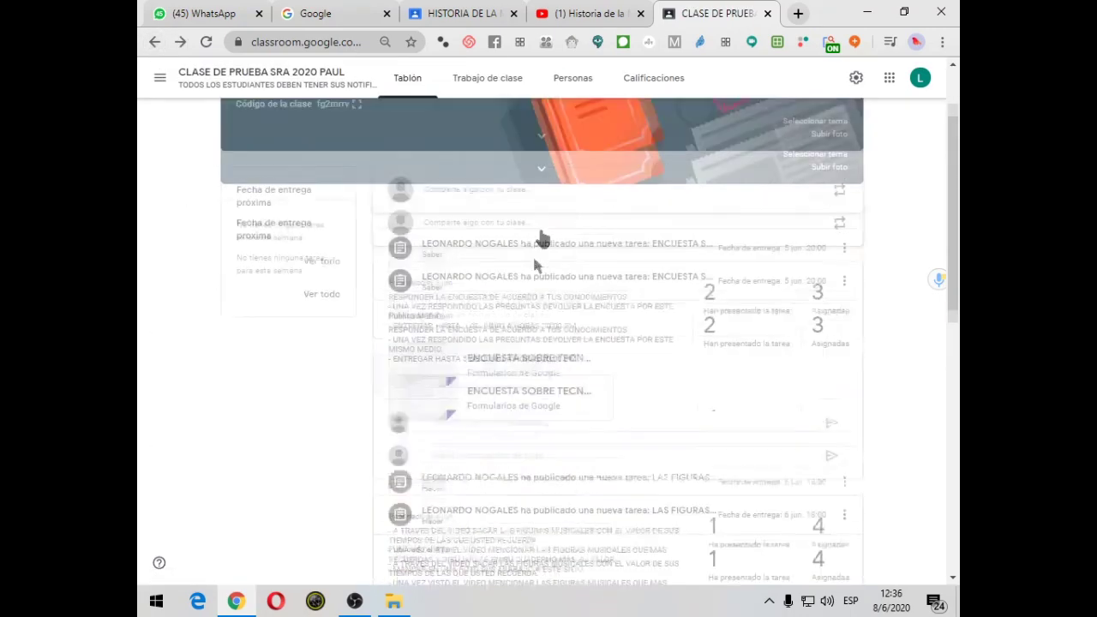
click(154, 43)
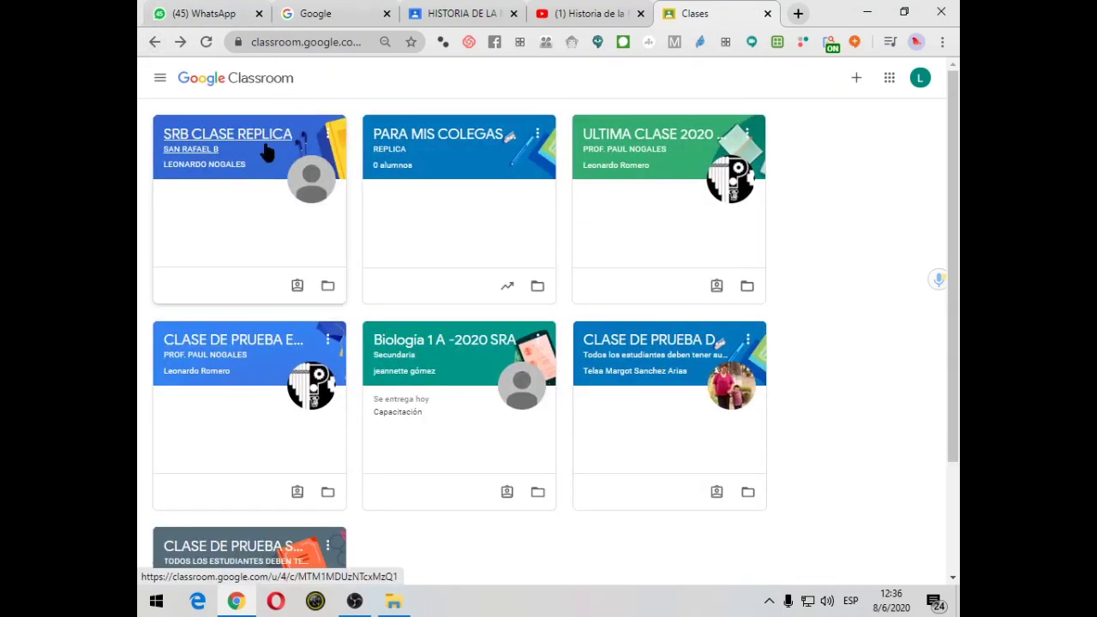
Check the video and assignment tabs and select the Historia de la Música video's web address
click(588, 15)
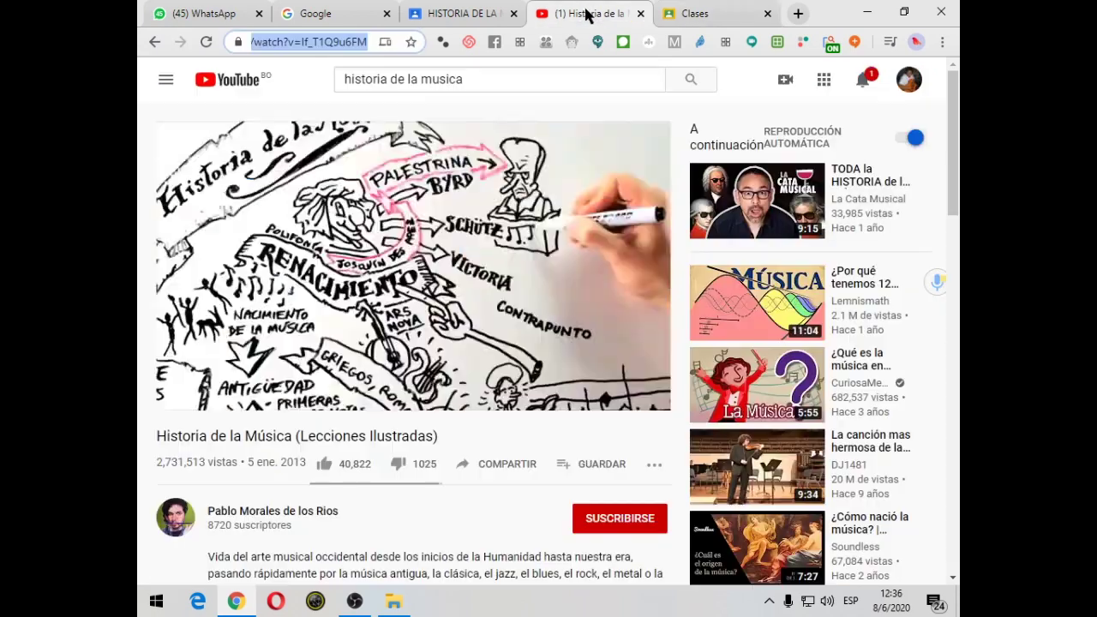
click(482, 15)
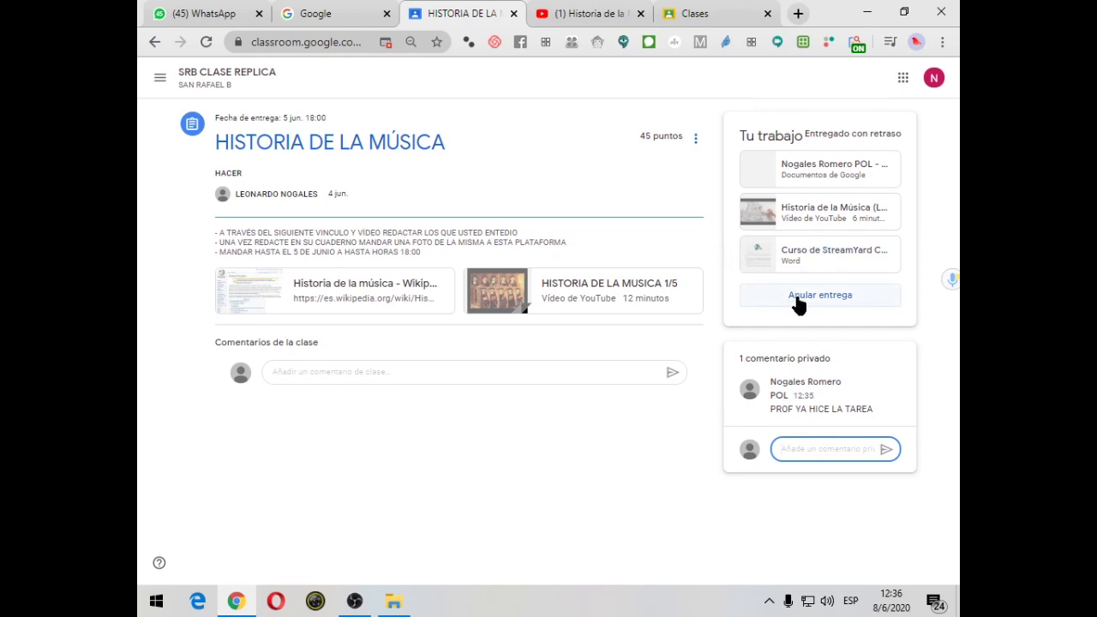
click(761, 190)
click(261, 43)
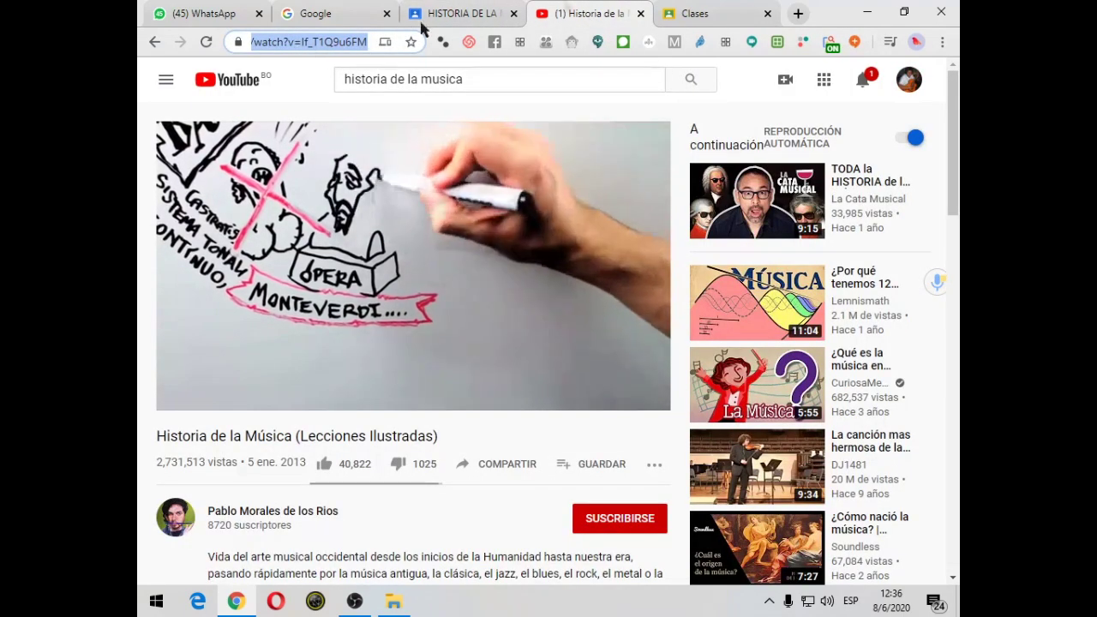
Close the Classroom class-list tab and open a new blank tab
click(755, 17)
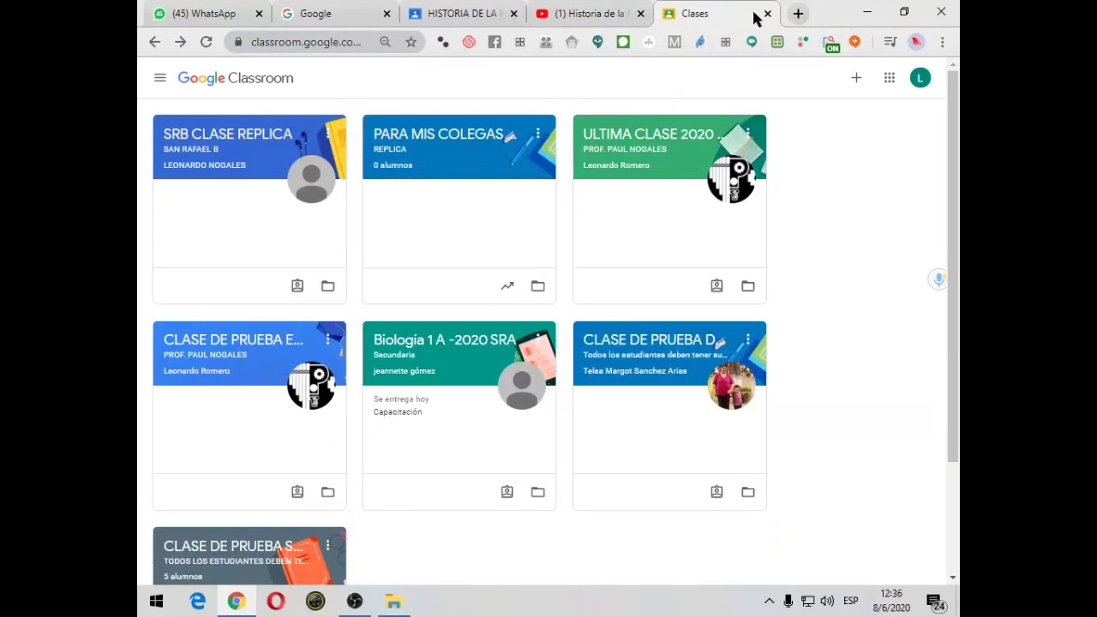
click(768, 14)
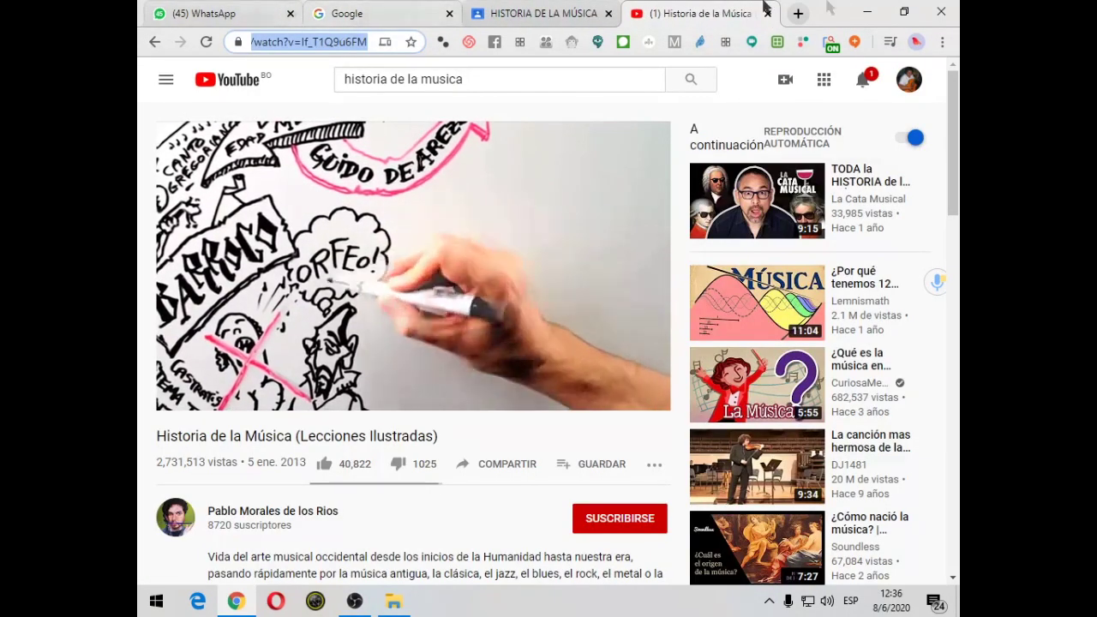
click(798, 13)
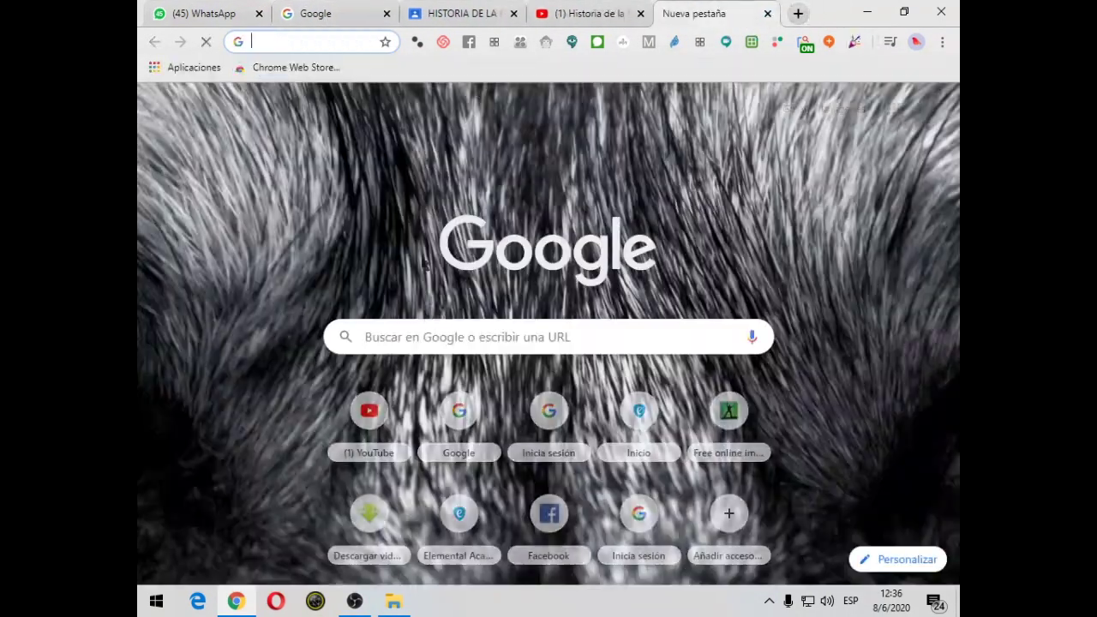
Search Google for HISTORIA DE LA MUSICA, try the Historia de la música online result, then close its blank page
click(441, 336)
text(HIS)
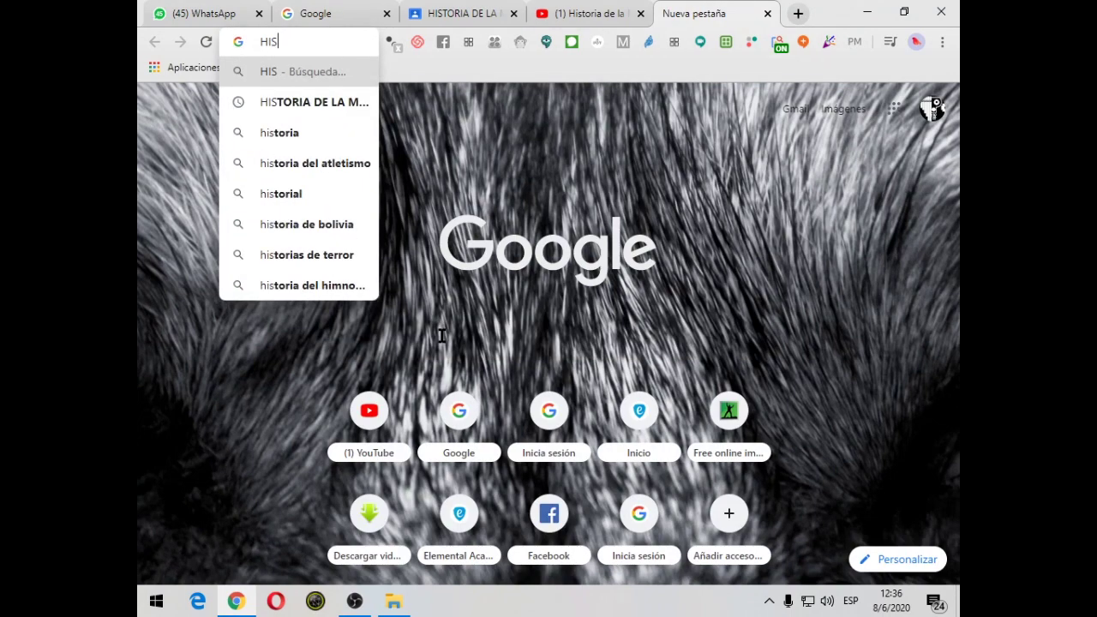
click(289, 103)
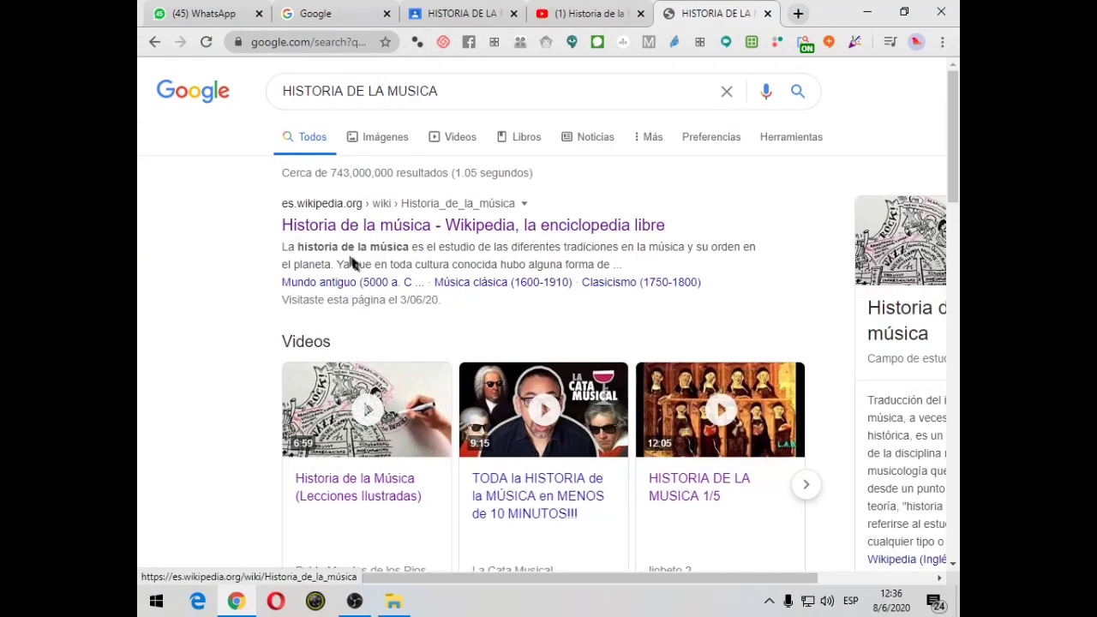
scroll(396, 377, down, 4)
scroll(396, 376, down, 5)
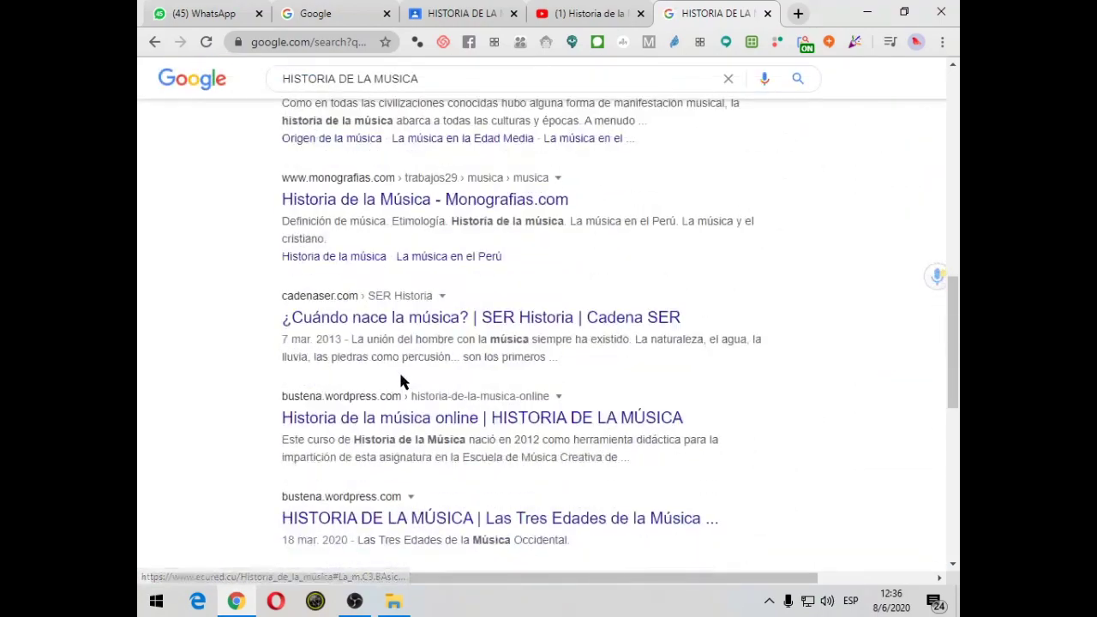
click(452, 418)
scroll(429, 428, down, 2)
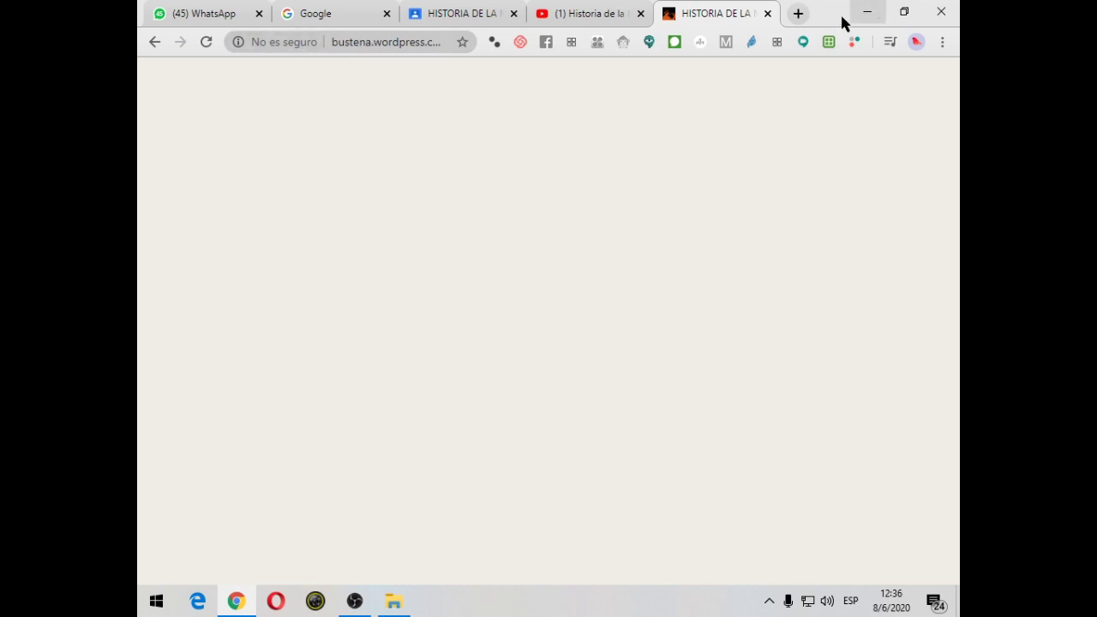
click(769, 13)
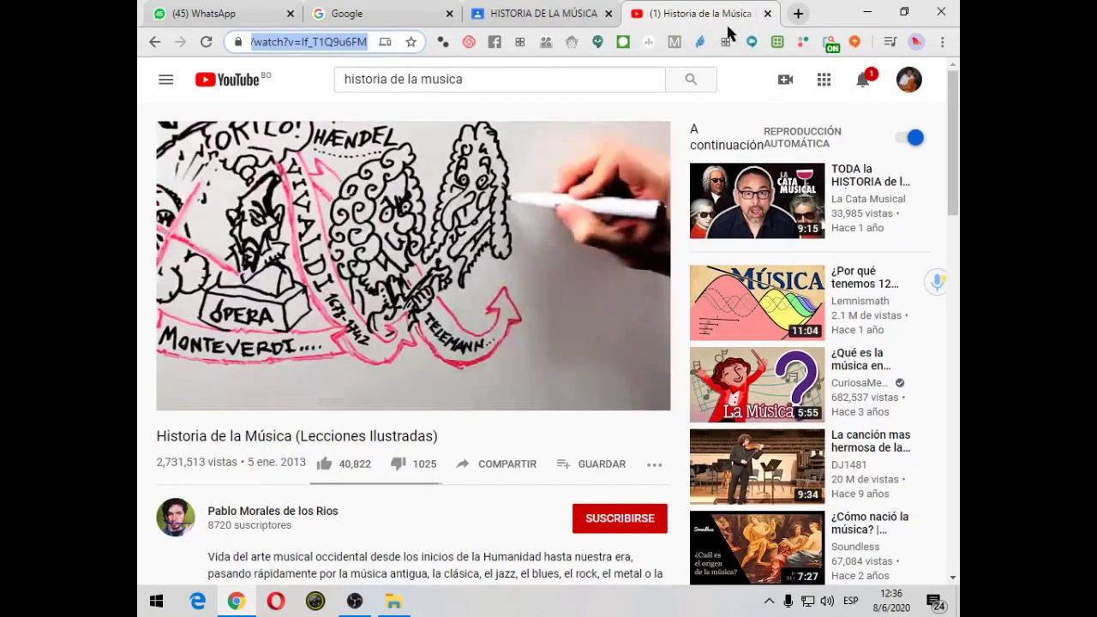
Search HISTORIA DE LA MUSICA again in a new tab and open the LA HISTORIA DE LA MÚSICA PDF
click(798, 13)
click(319, 43)
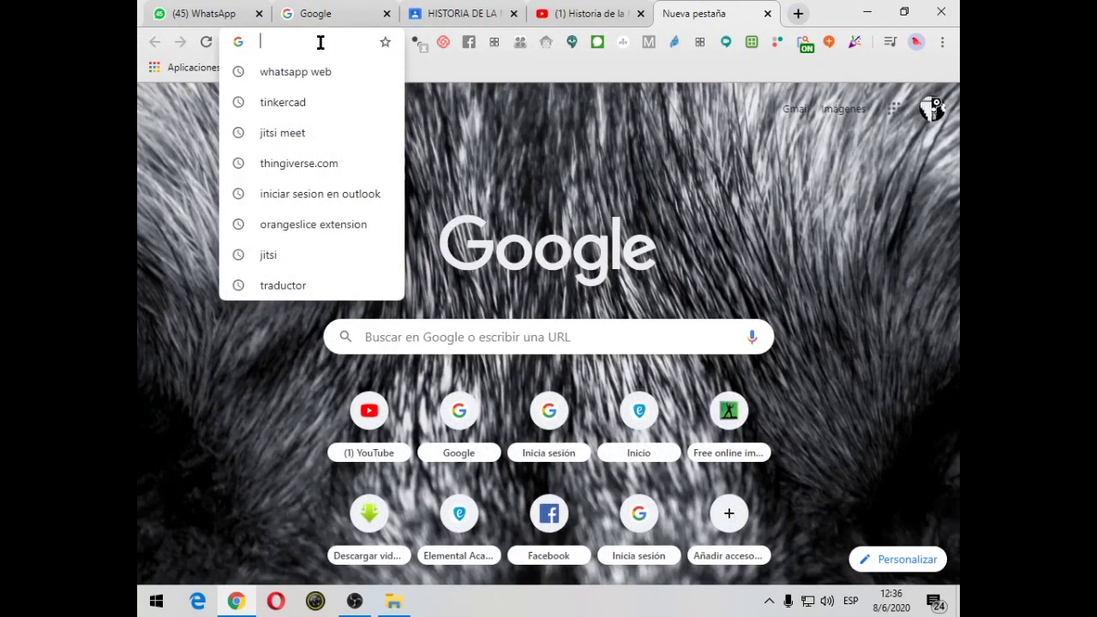
text(HIS)
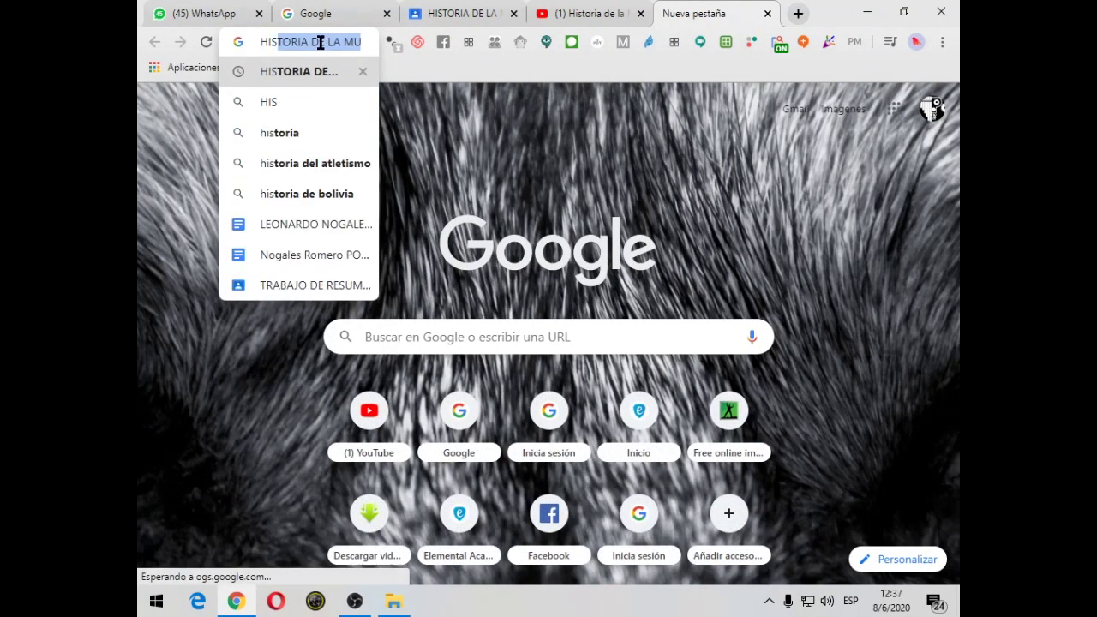
click(313, 71)
scroll(342, 369, down, 3)
scroll(379, 390, down, 10)
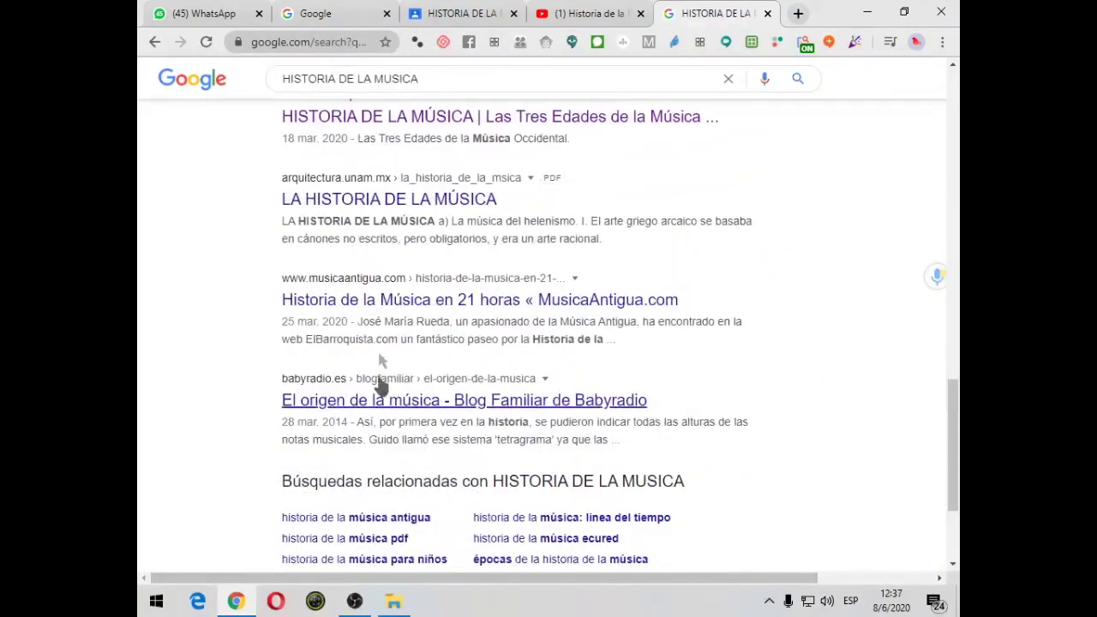
click(403, 206)
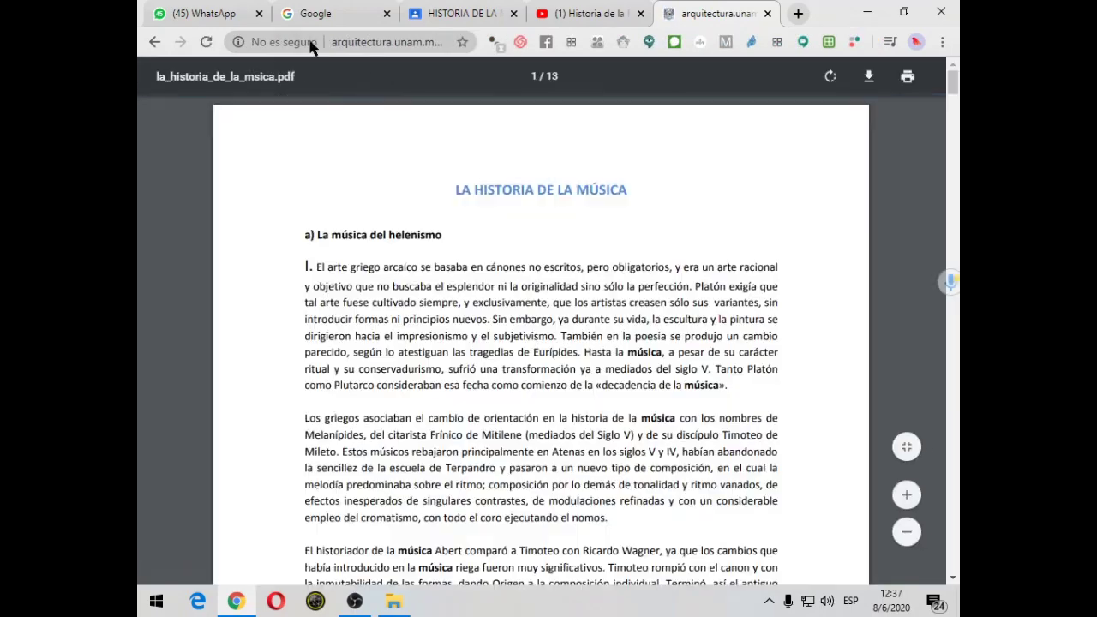
Copy the la_historia_de_la_msica.pdf web address and go back to the HISTORIA DE LA MÚSICA assignment tab
drag(458, 187, 538, 434)
click(363, 149)
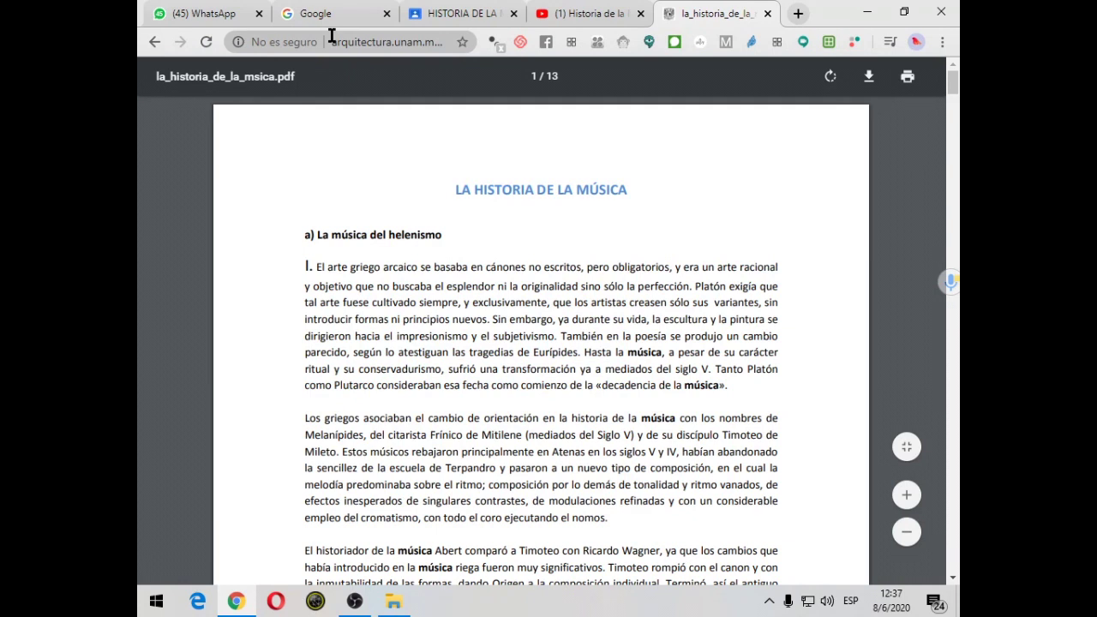
click(333, 41)
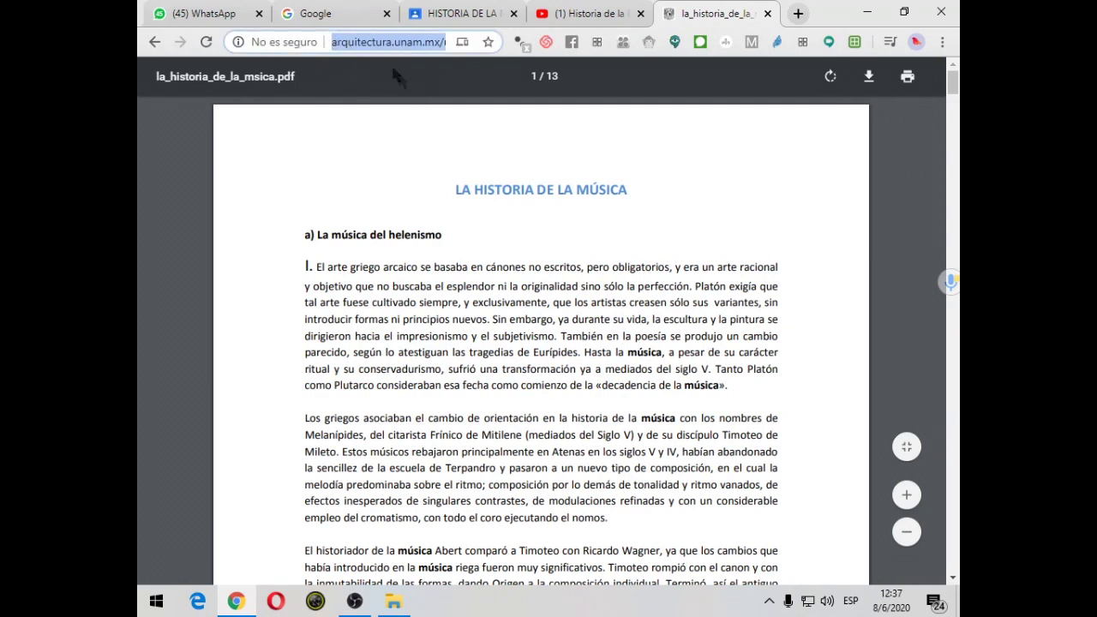
click(339, 42)
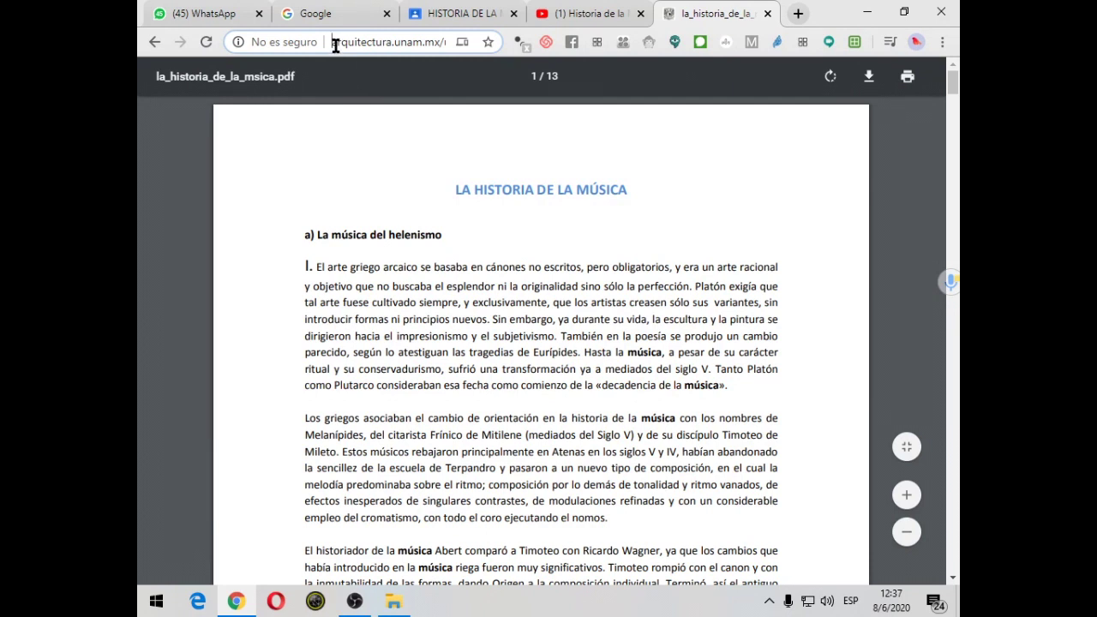
drag(332, 43, 476, 43)
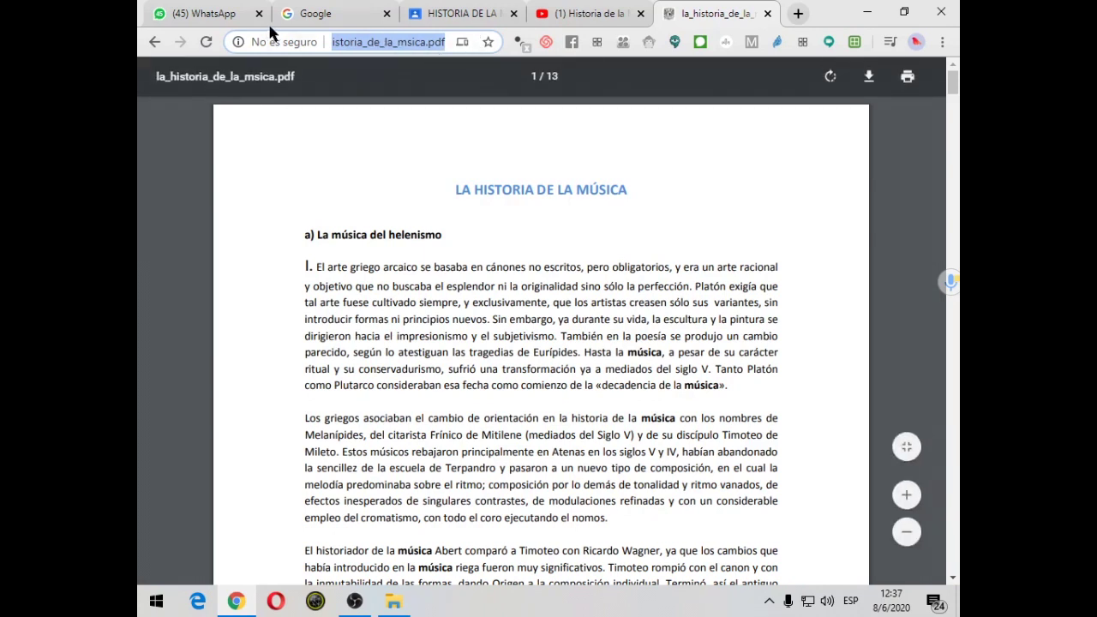
right_click(409, 47)
click(451, 156)
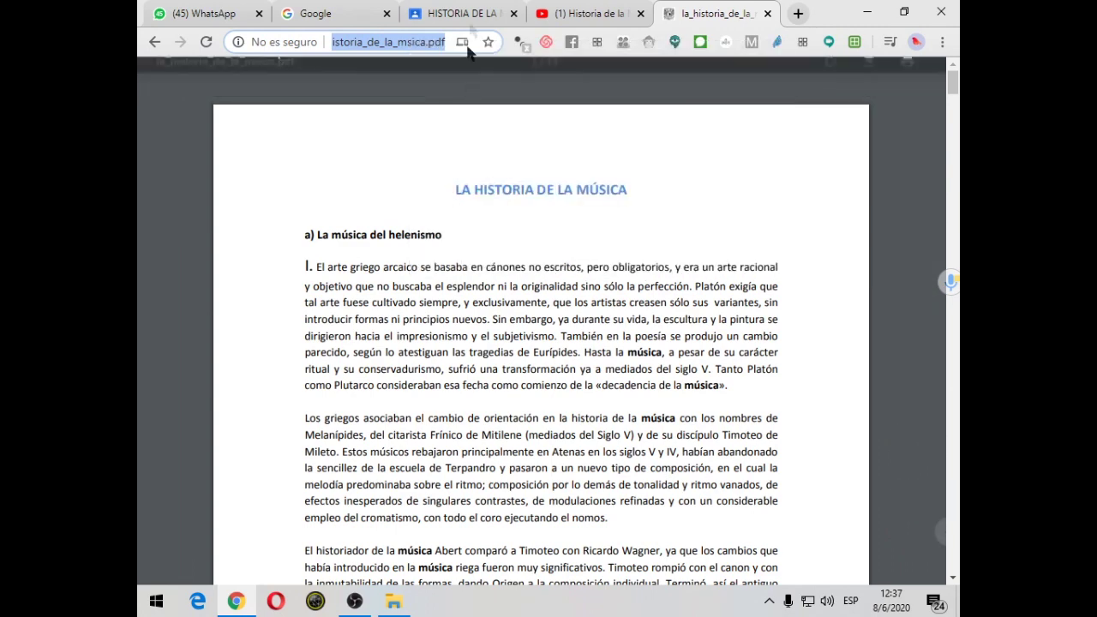
click(457, 13)
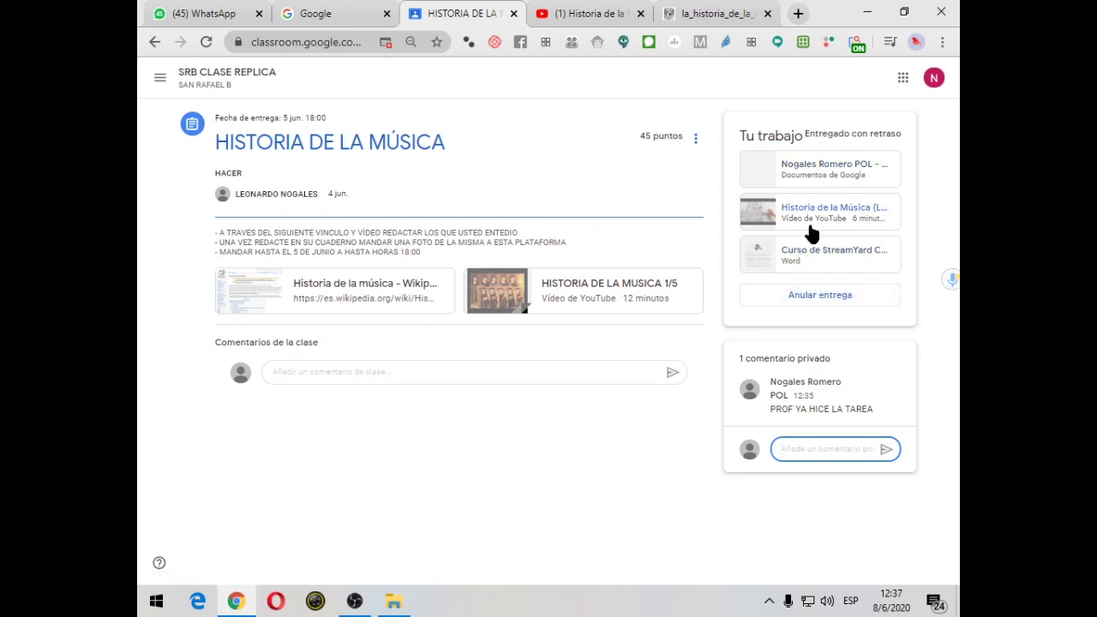
Undo the HISTORIA DE LA MÚSICA turn-in and choose to attach a link
click(810, 298)
click(615, 368)
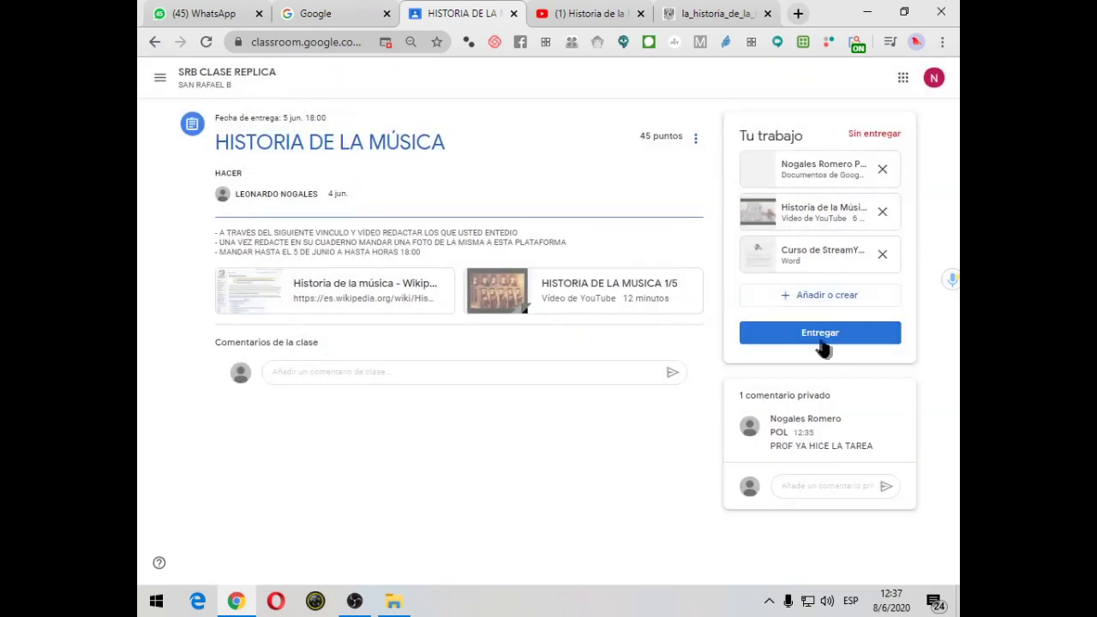
click(821, 300)
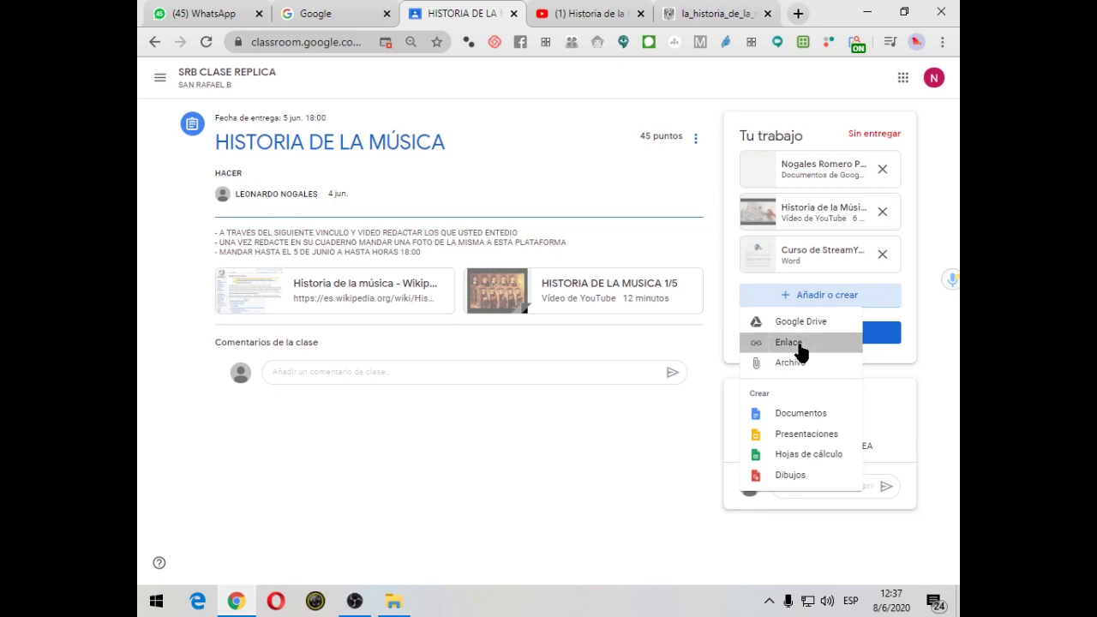
click(798, 349)
Paste the copied PDF address as a link attachment and bring up the turn-in confirmation
click(541, 334)
key(ctrl+v)
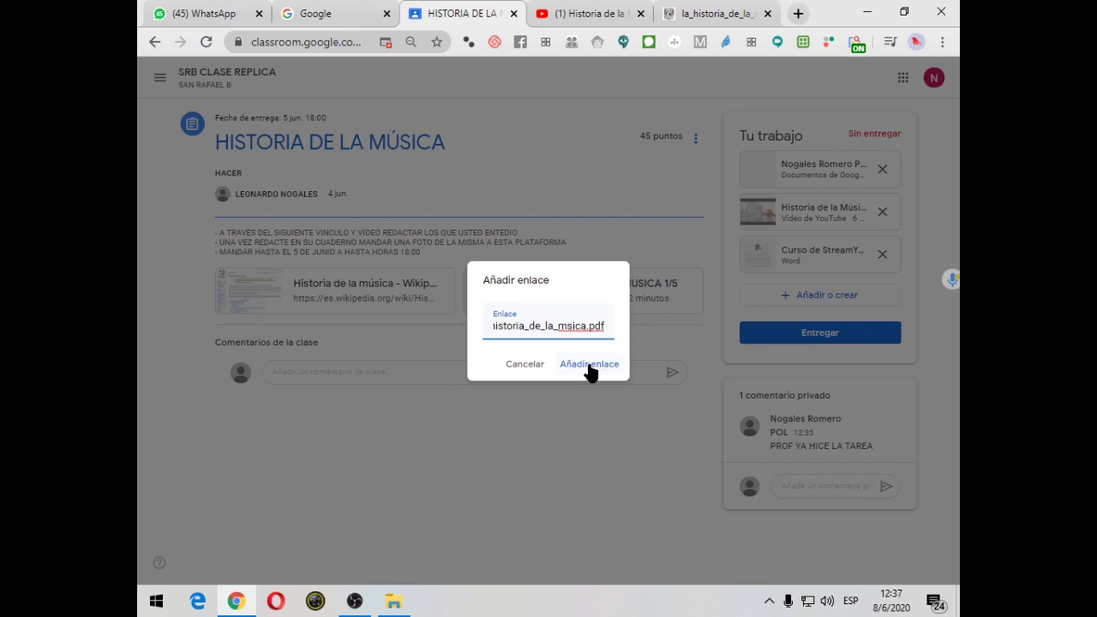
click(589, 364)
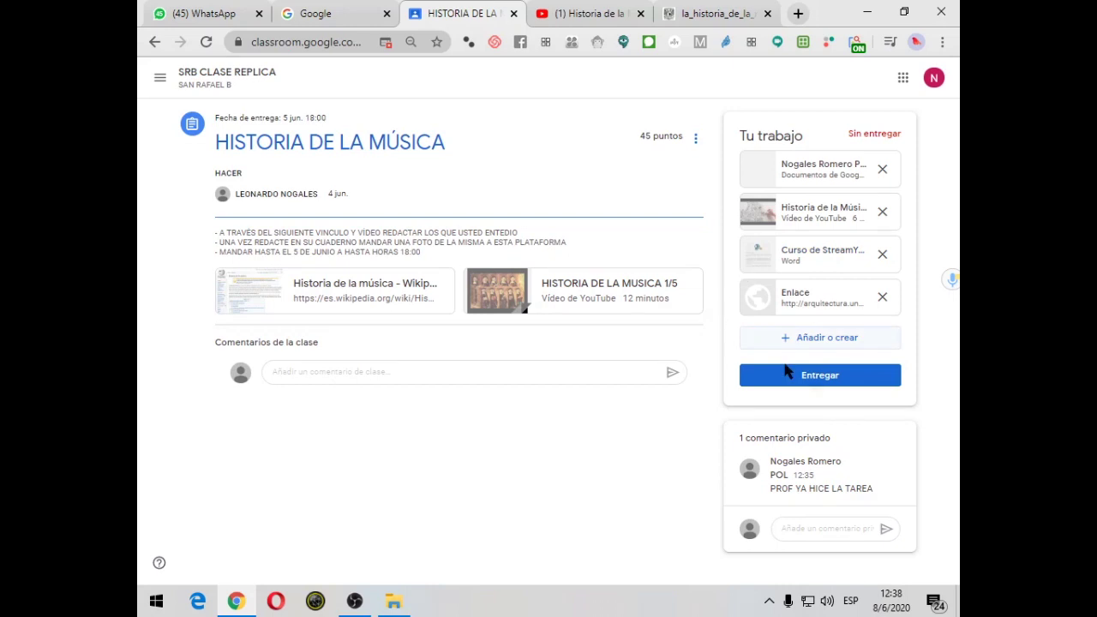
click(810, 376)
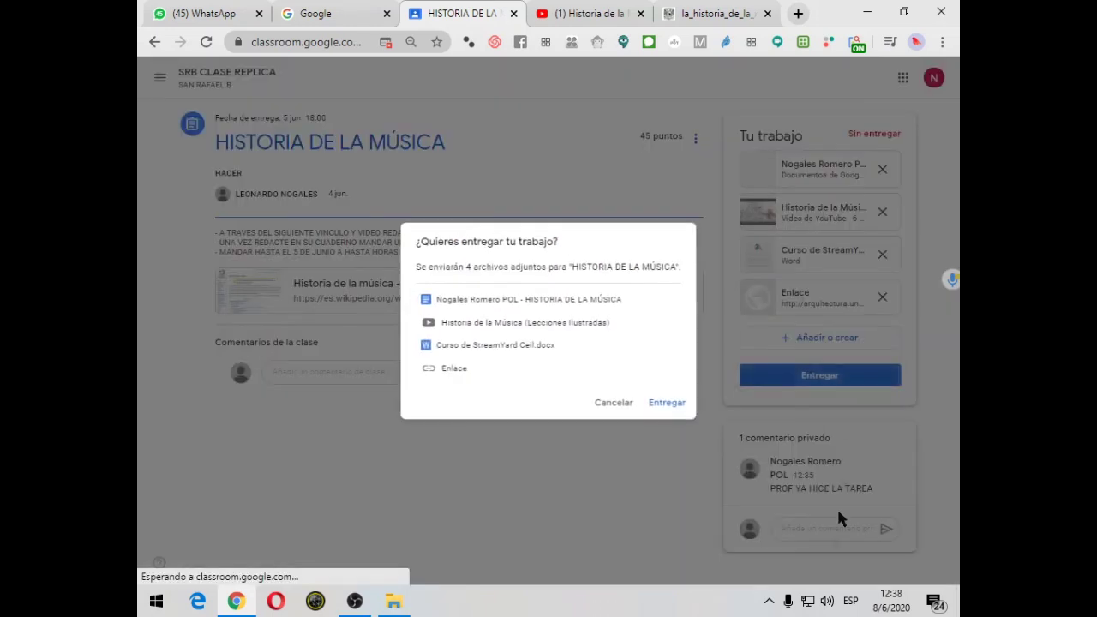
Turn in the assignment with its four attachments and dismiss the WhatsApp notification
click(658, 402)
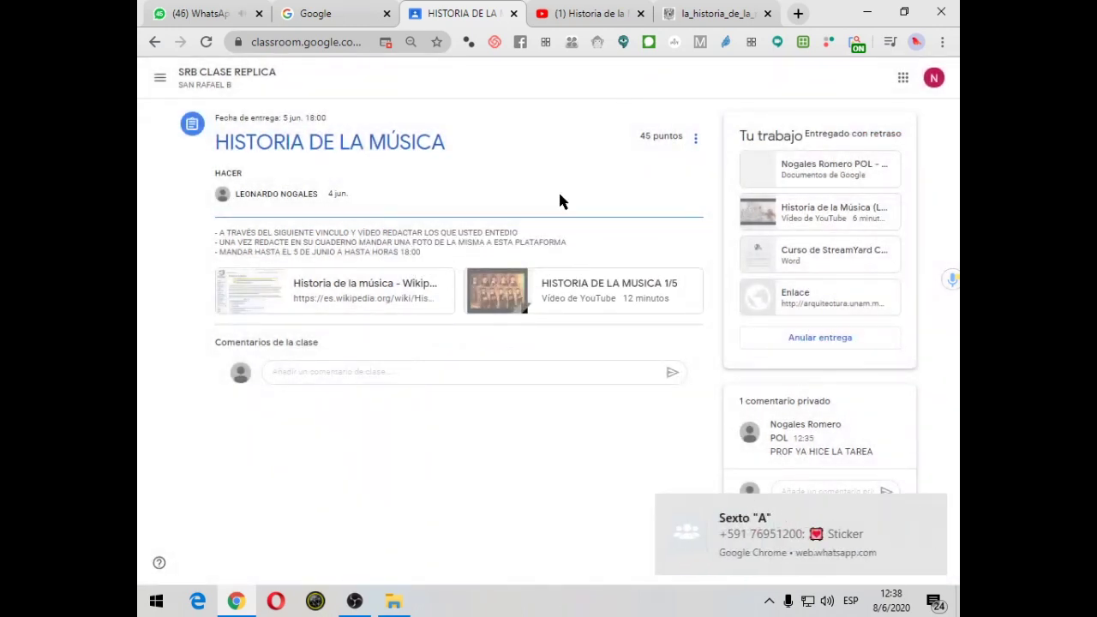
click(933, 510)
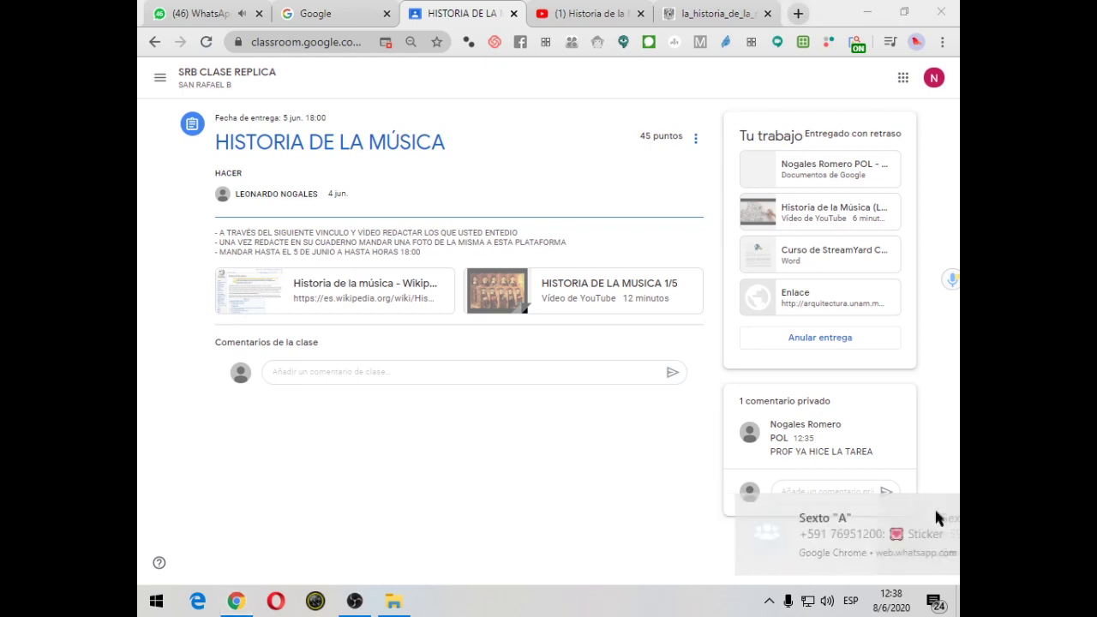
click(154, 42)
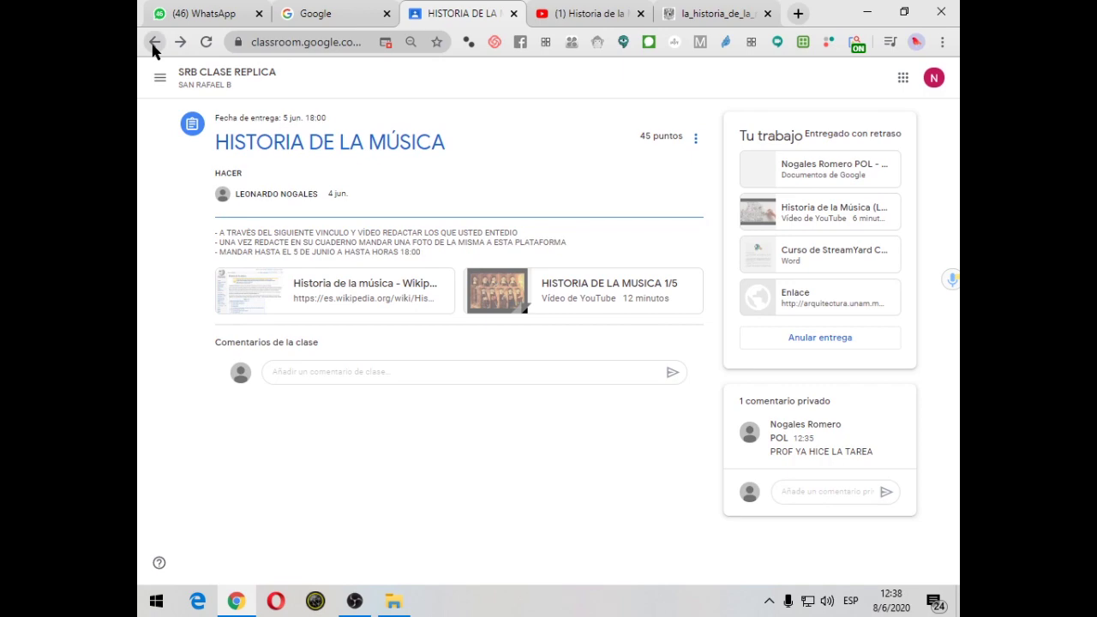
Go to the SRB CLASE REPLICA class stream and open the CUESTIONARIO Nº2 form
click(161, 79)
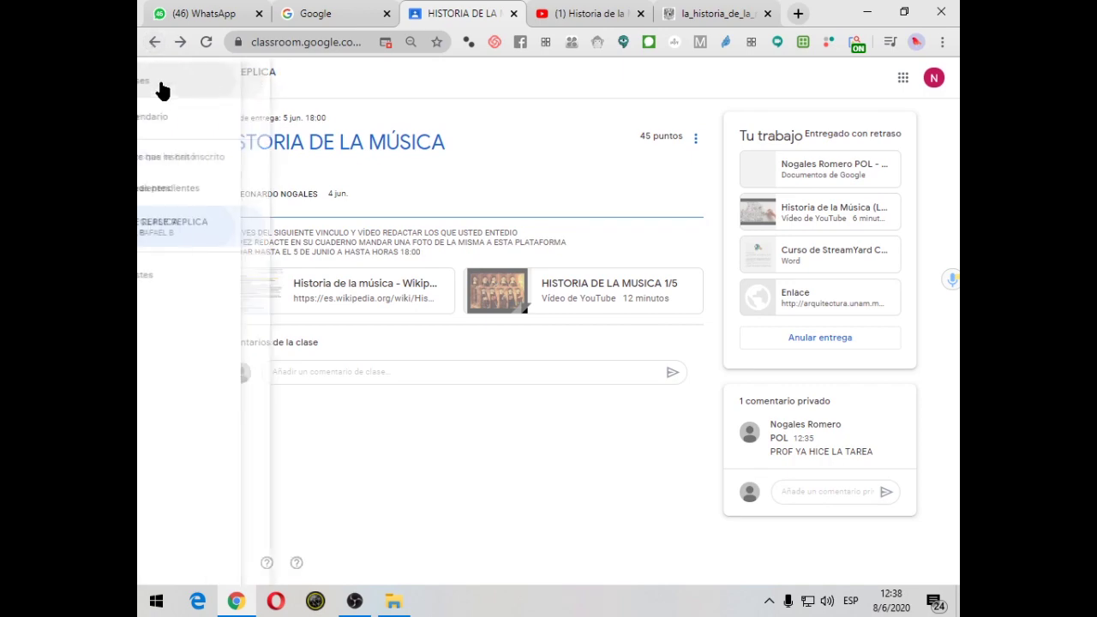
click(231, 223)
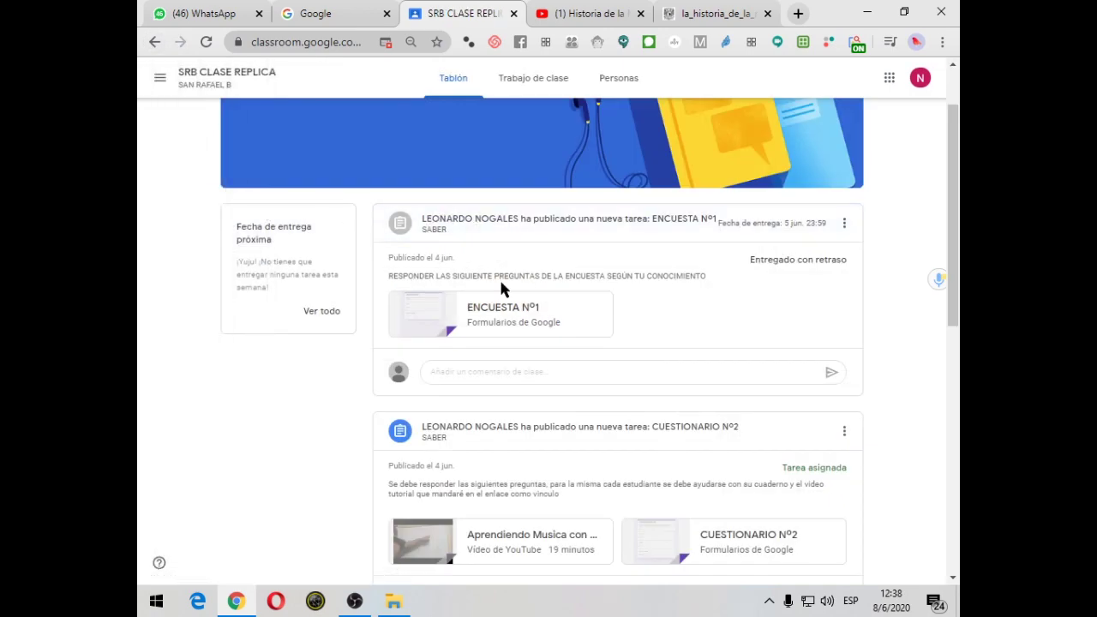
scroll(500, 279, down, 4)
scroll(502, 282, up, 3)
scroll(502, 282, down, 3)
scroll(503, 282, up, 2)
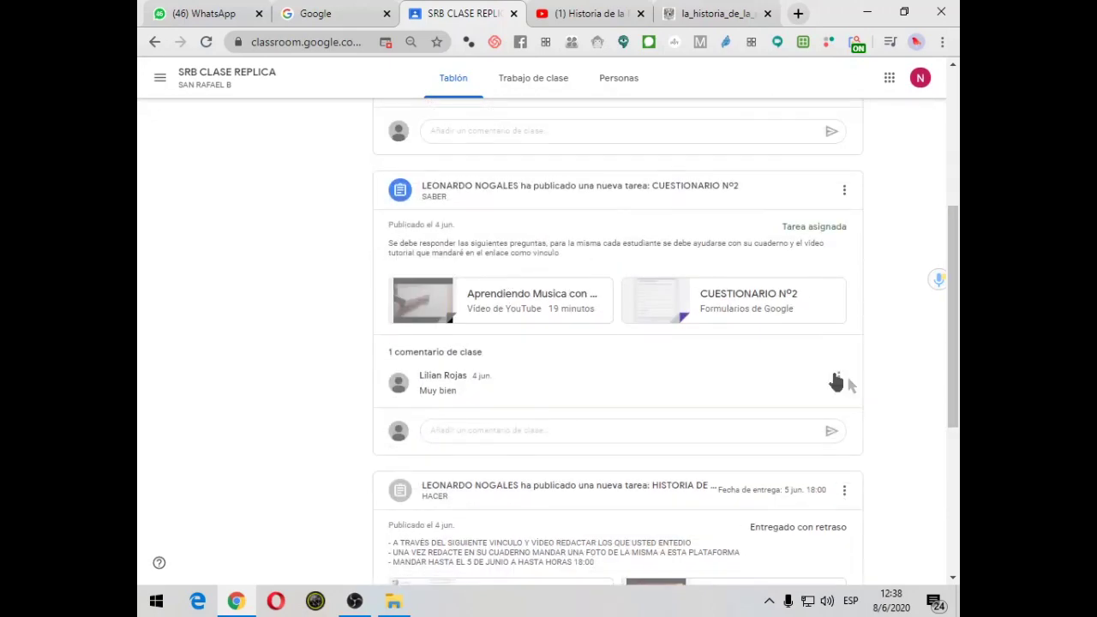
click(749, 302)
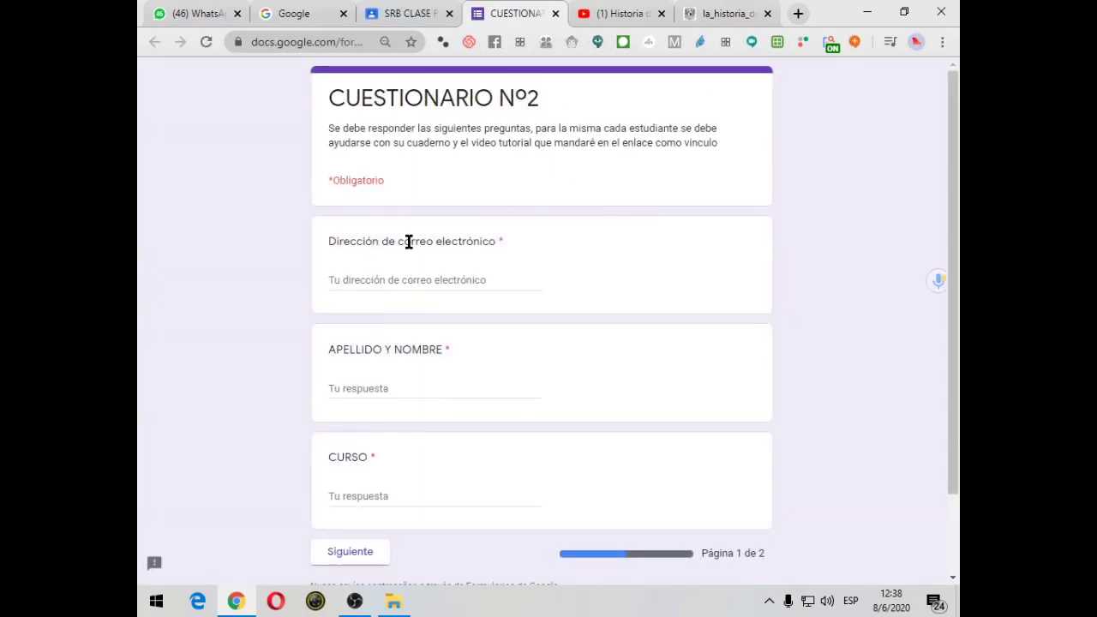
Fill in the student's e-mail, surname and name, and CURSO 2A, then continue to page 2
click(412, 280)
click(416, 312)
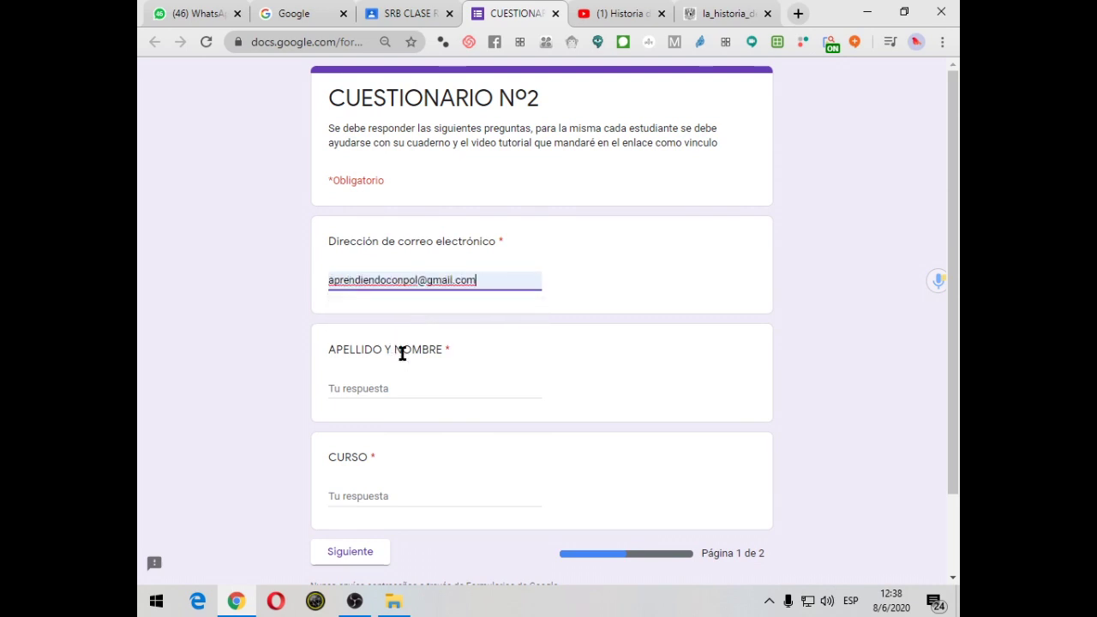
scroll(399, 354, down, 1)
click(377, 311)
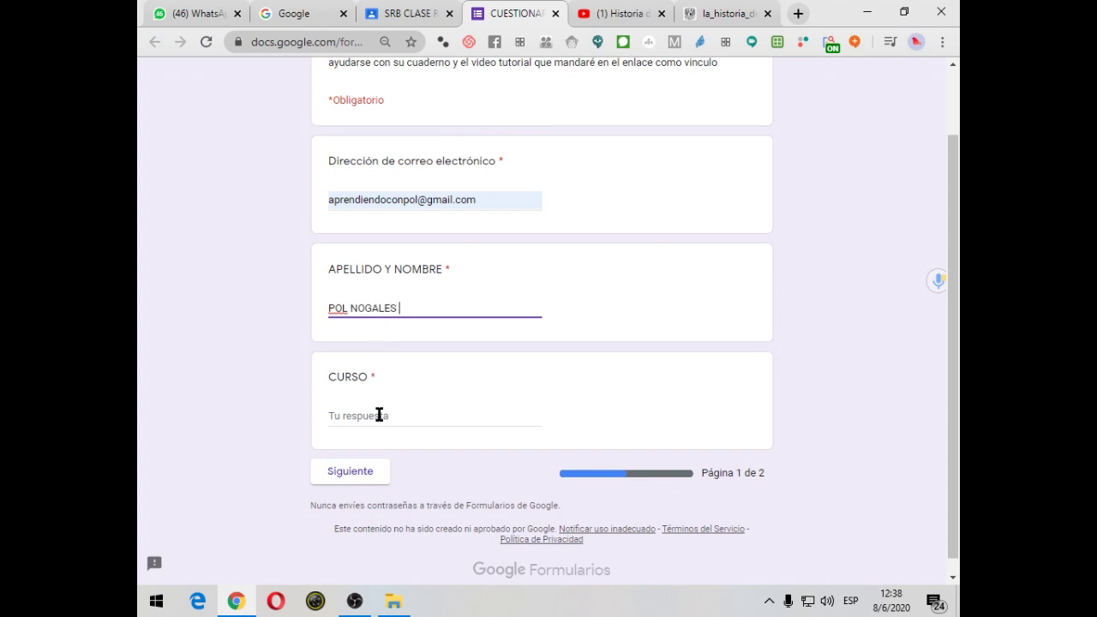
click(380, 415)
text(2A)
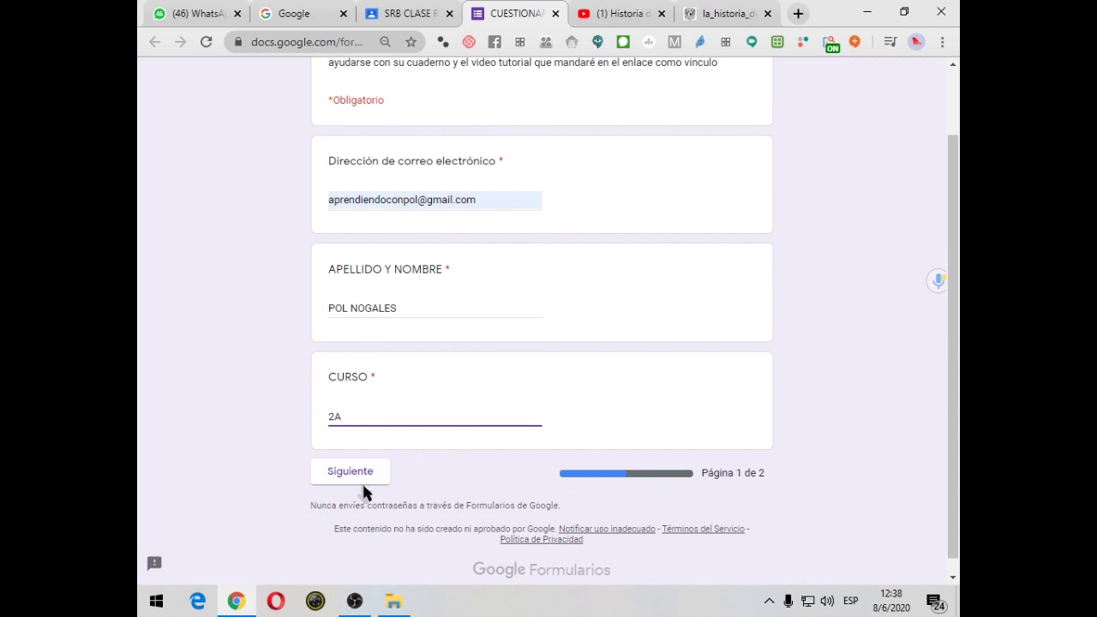
click(362, 473)
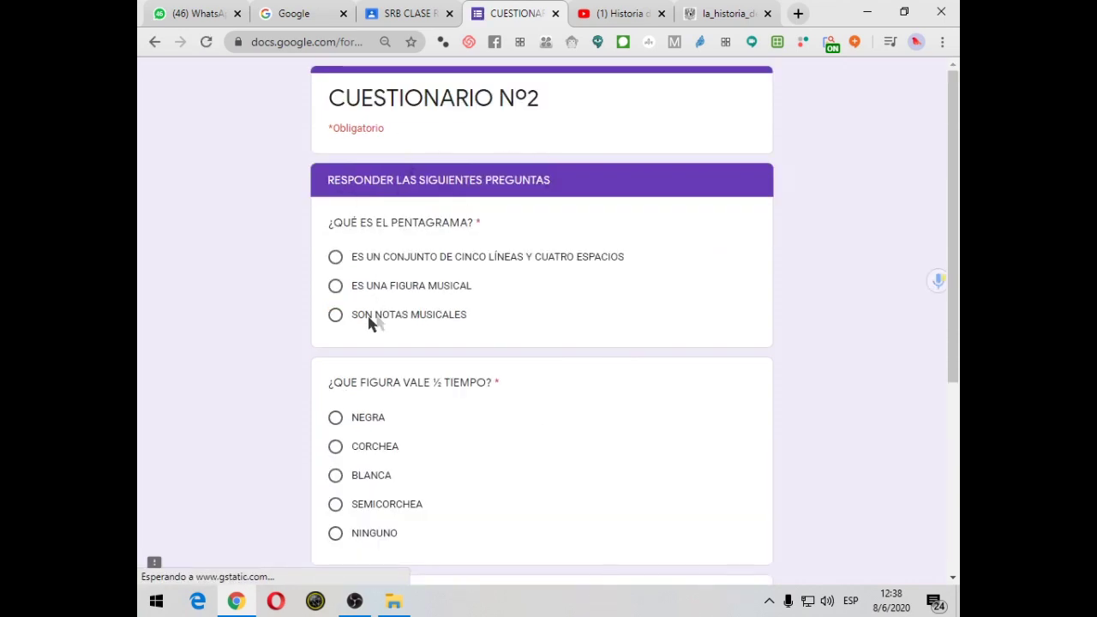
Answer ES UNA FIGURA MUSICAL, SEMICORCHEA and ES HACER SONIDOS, then submit the questionnaire
scroll(369, 202, down, 1)
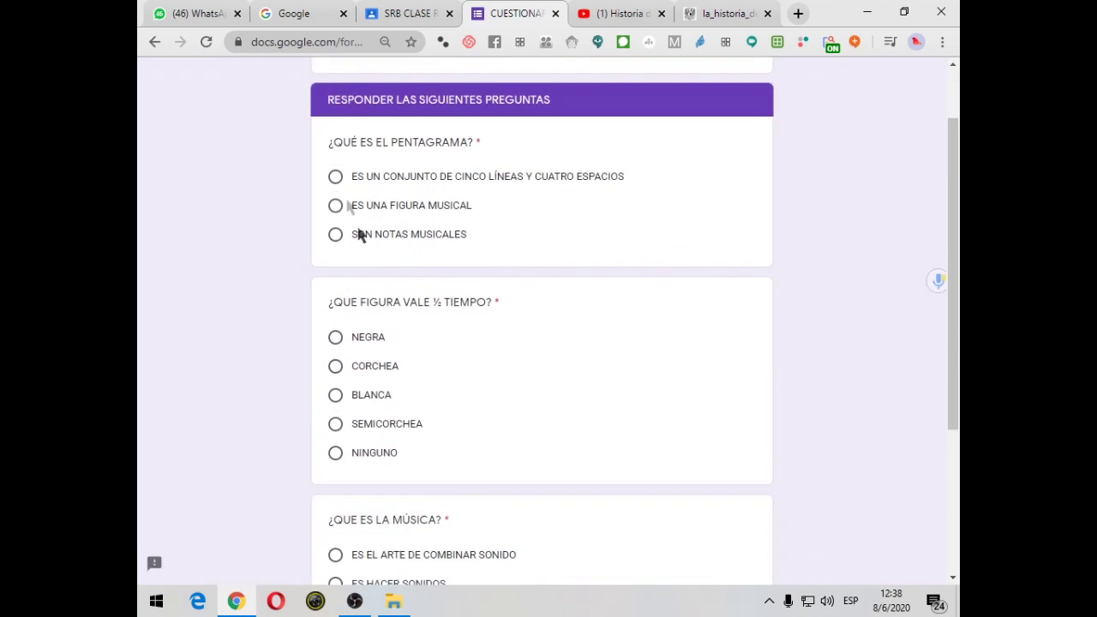
click(336, 176)
scroll(326, 265, down, 1)
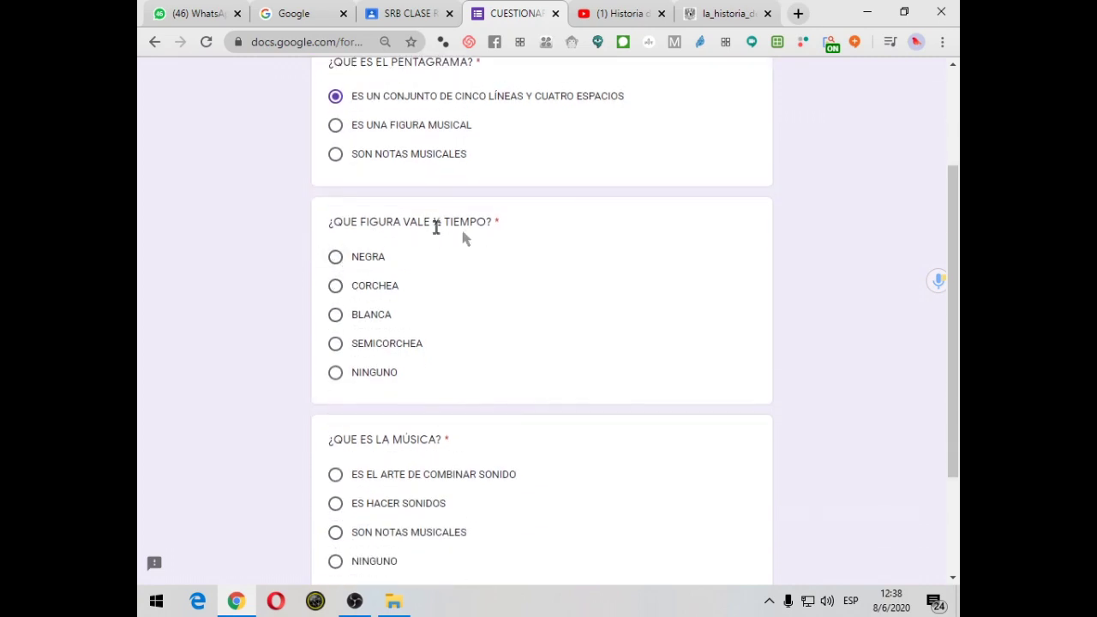
click(337, 126)
click(336, 346)
scroll(338, 339, down, 2)
click(337, 346)
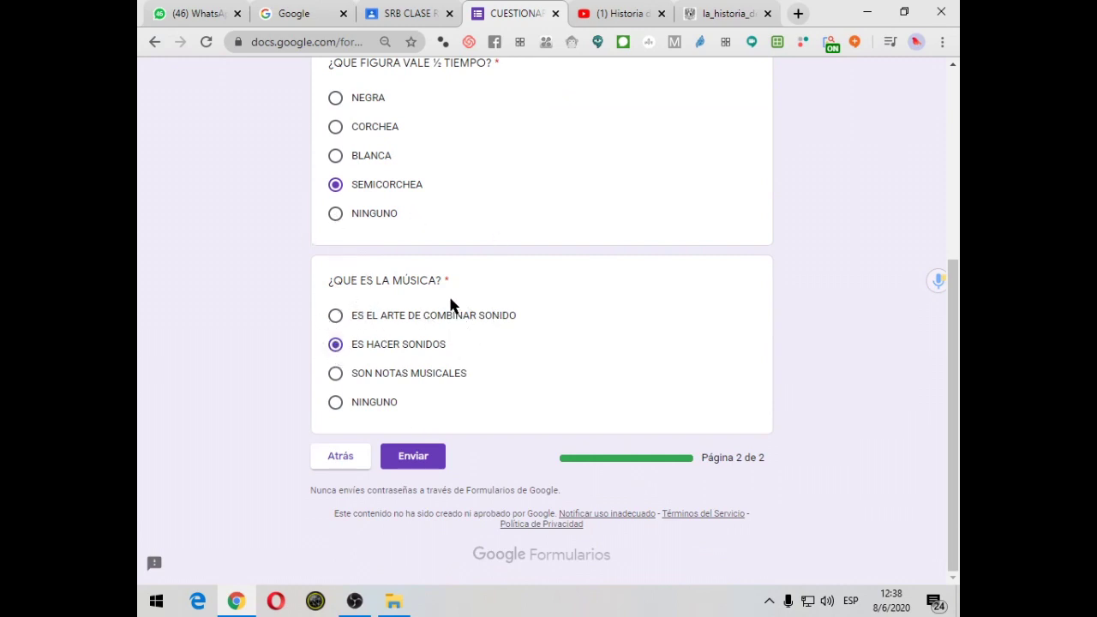
click(433, 456)
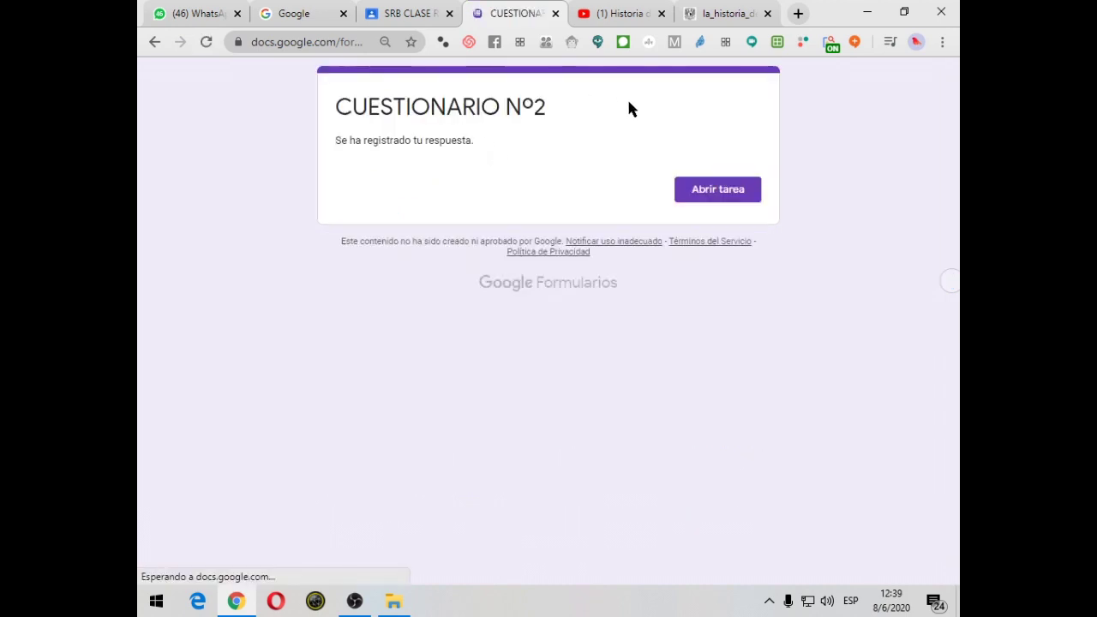
Return to the class and expand CUESTIONARIO Nº2 on the Trabajo de clase page
click(426, 15)
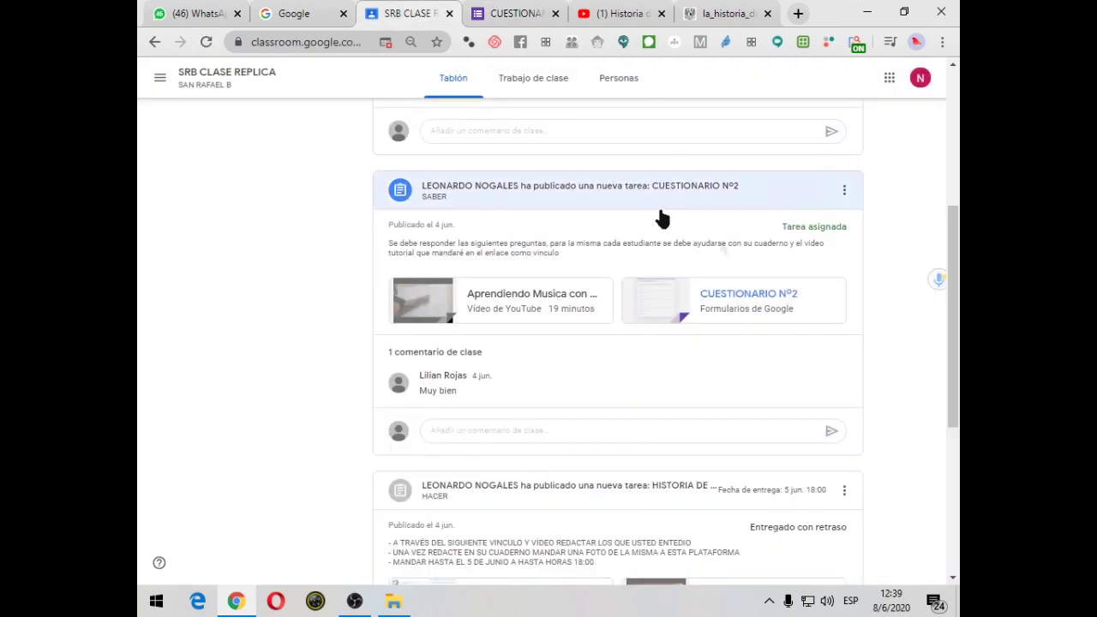
scroll(690, 363, down, 1)
scroll(725, 343, up, 1)
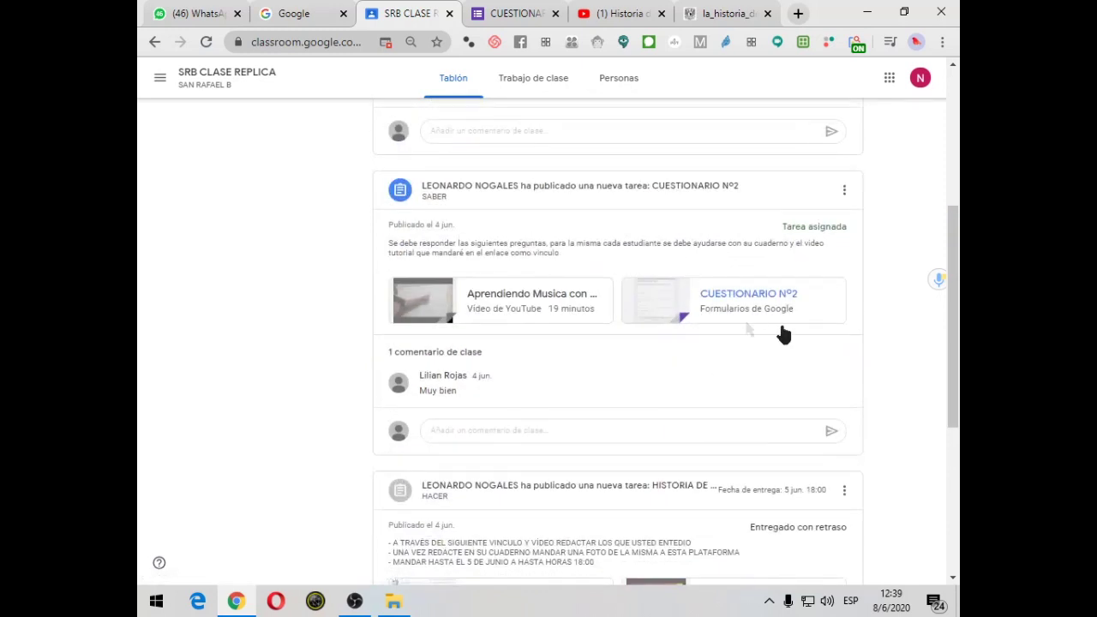
click(548, 81)
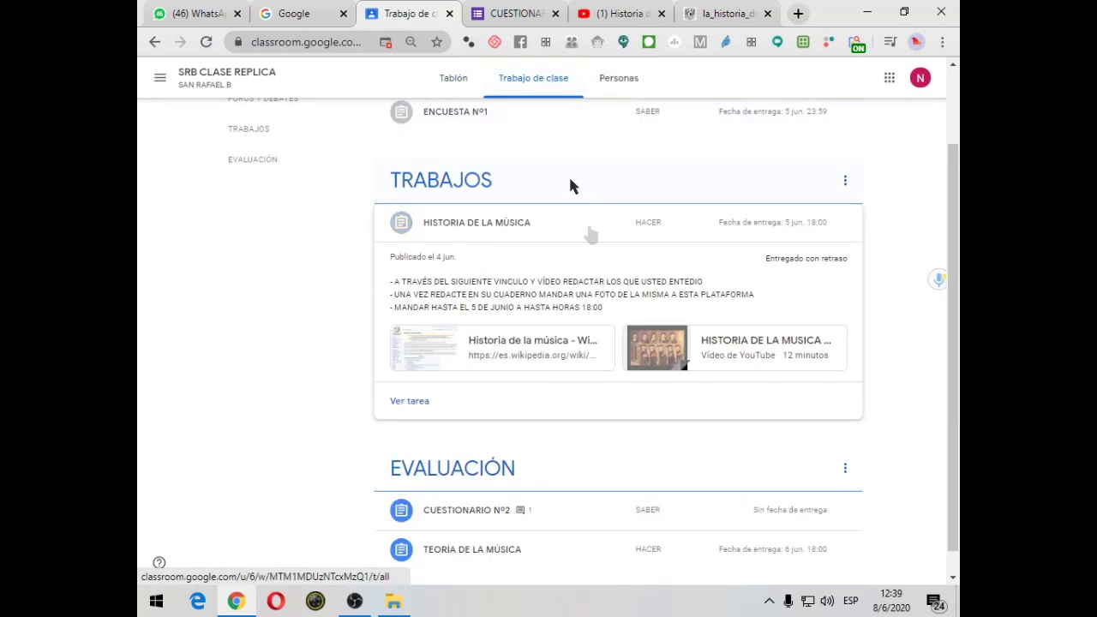
click(500, 498)
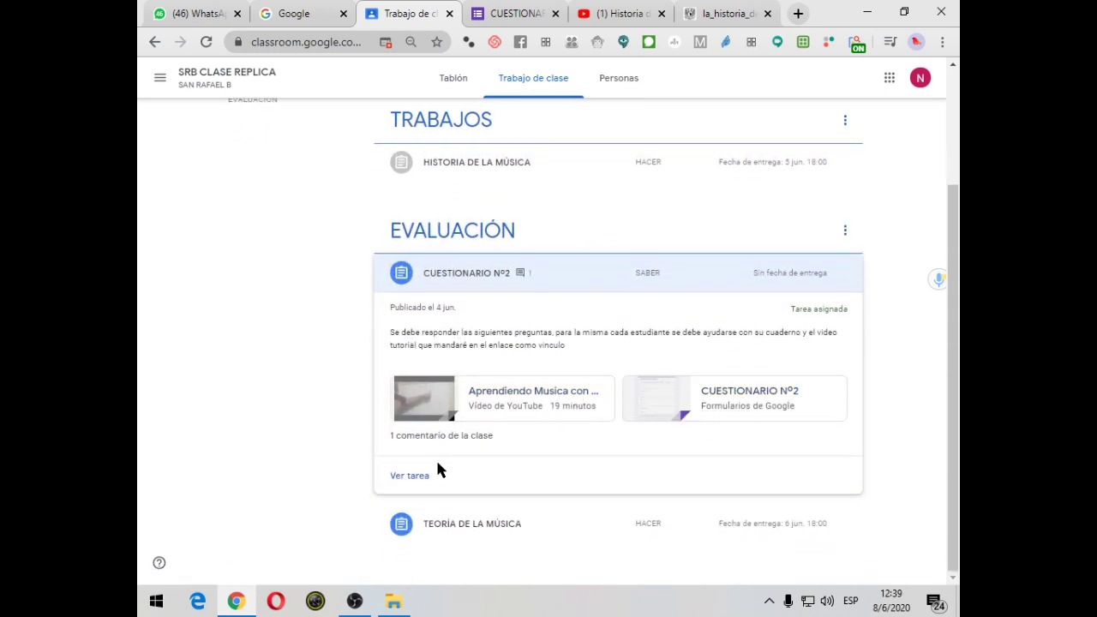
Reopen the already-answered form, then close both questionnaire tabs
click(723, 391)
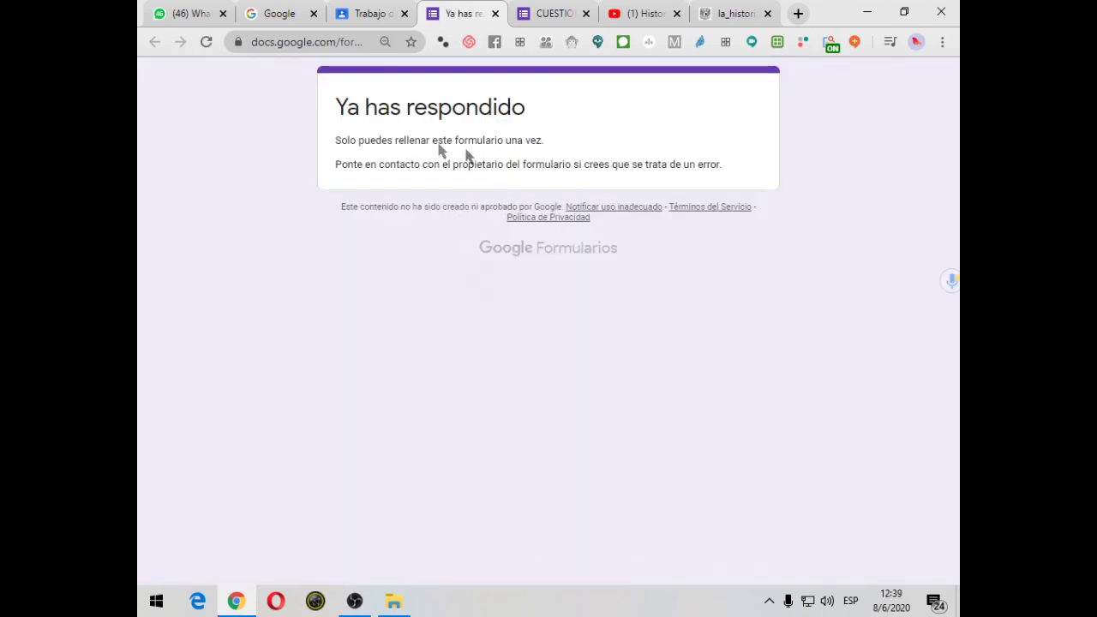
click(494, 14)
click(495, 14)
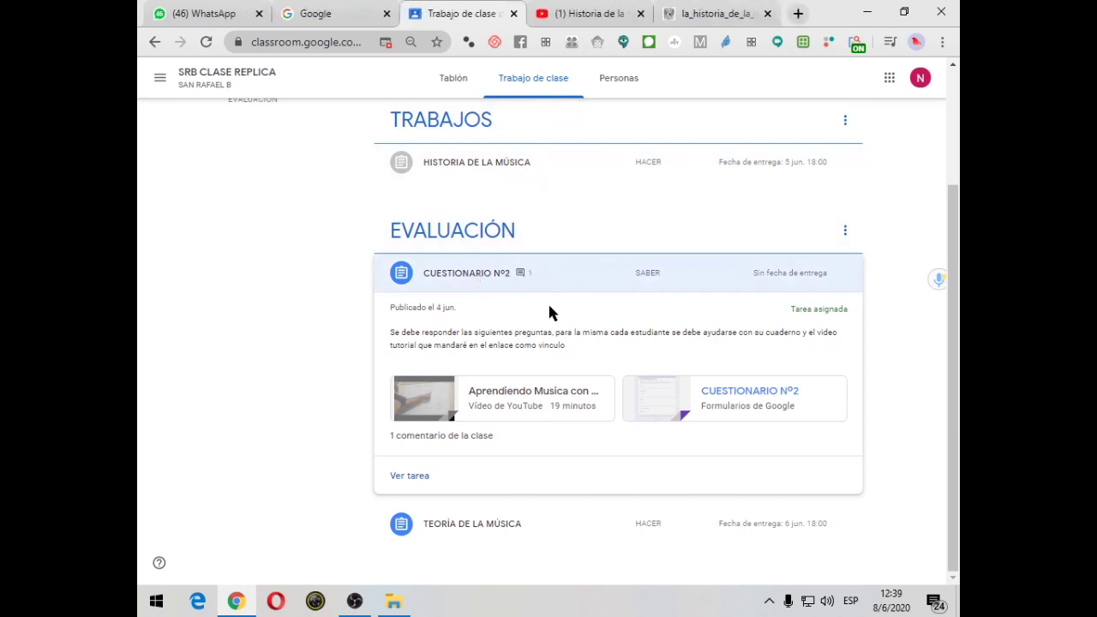